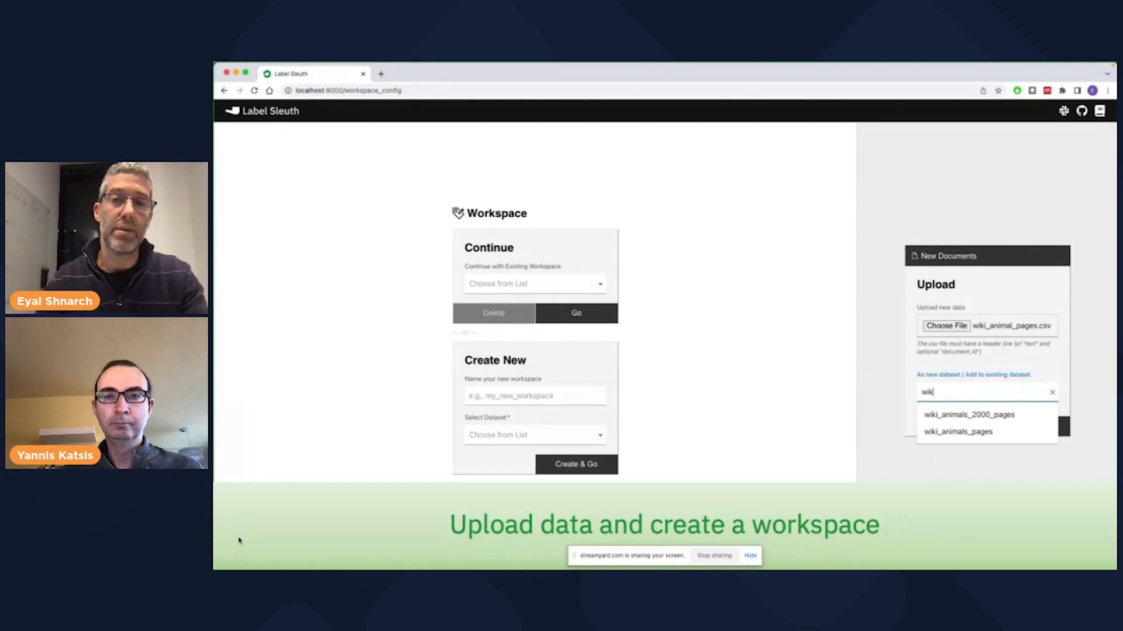
- Upload wiki_animal_pages.csv as a new dataset named wikipedia
text(ipedia)
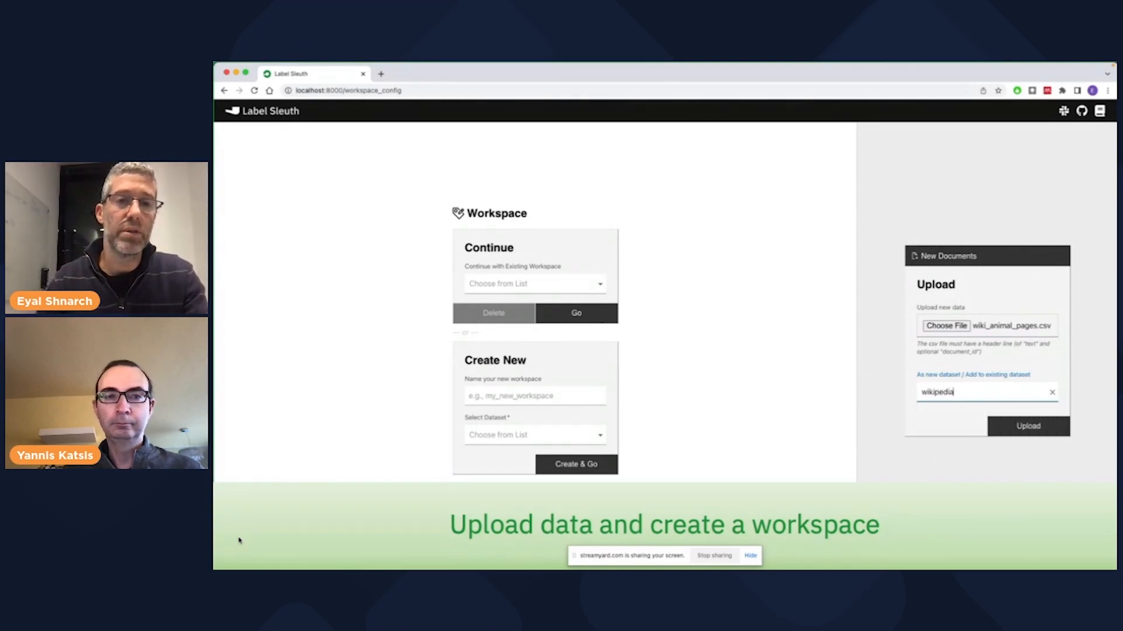
click(995, 423)
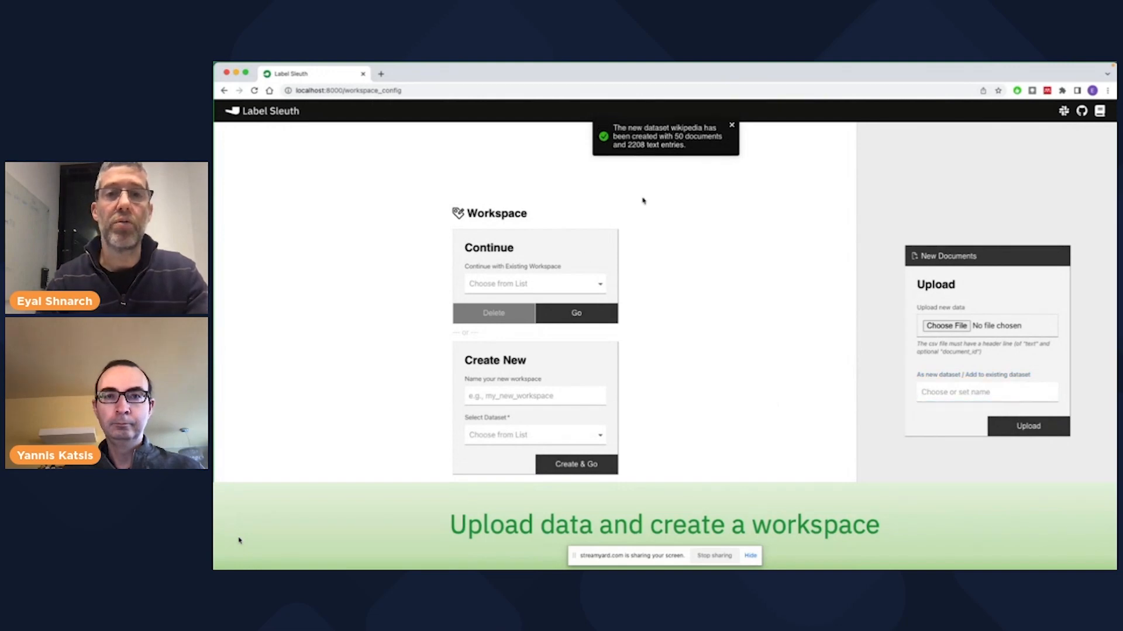
- Choose wikipedia as the dataset for a new workspace and fill in the workspace's name
click(515, 435)
scroll(517, 463, down, 1)
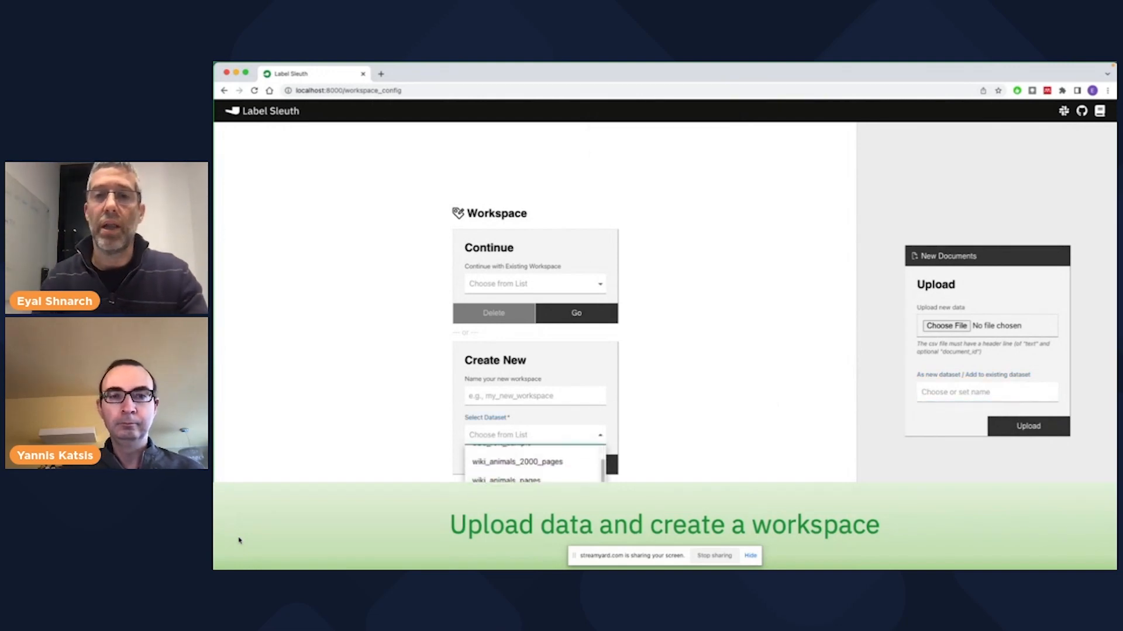
click(515, 475)
click(513, 398)
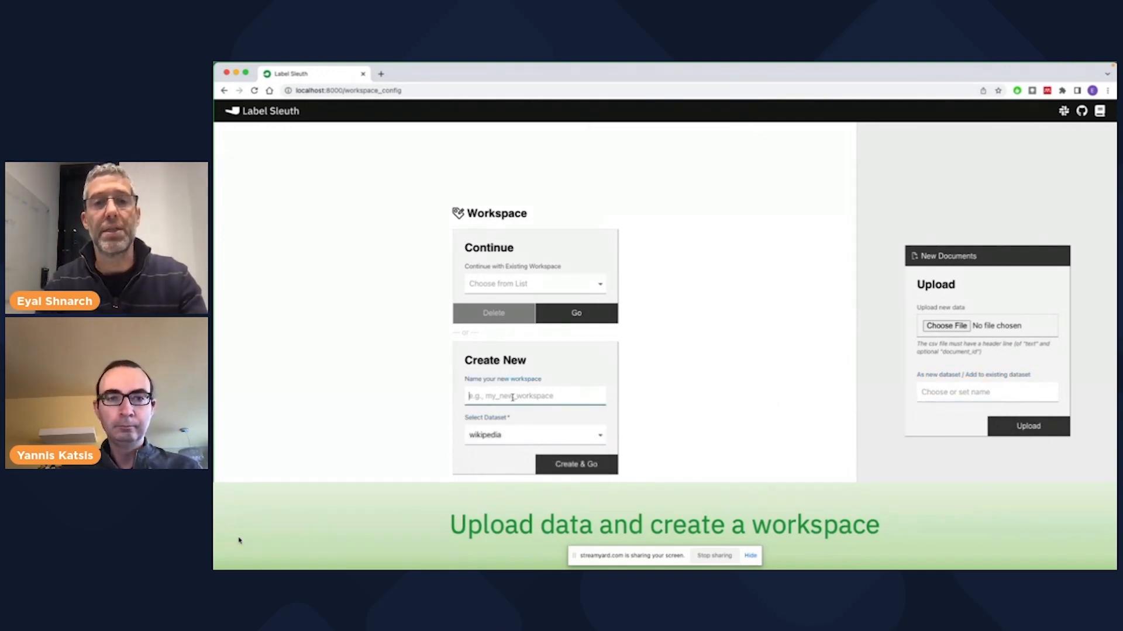
text(w)
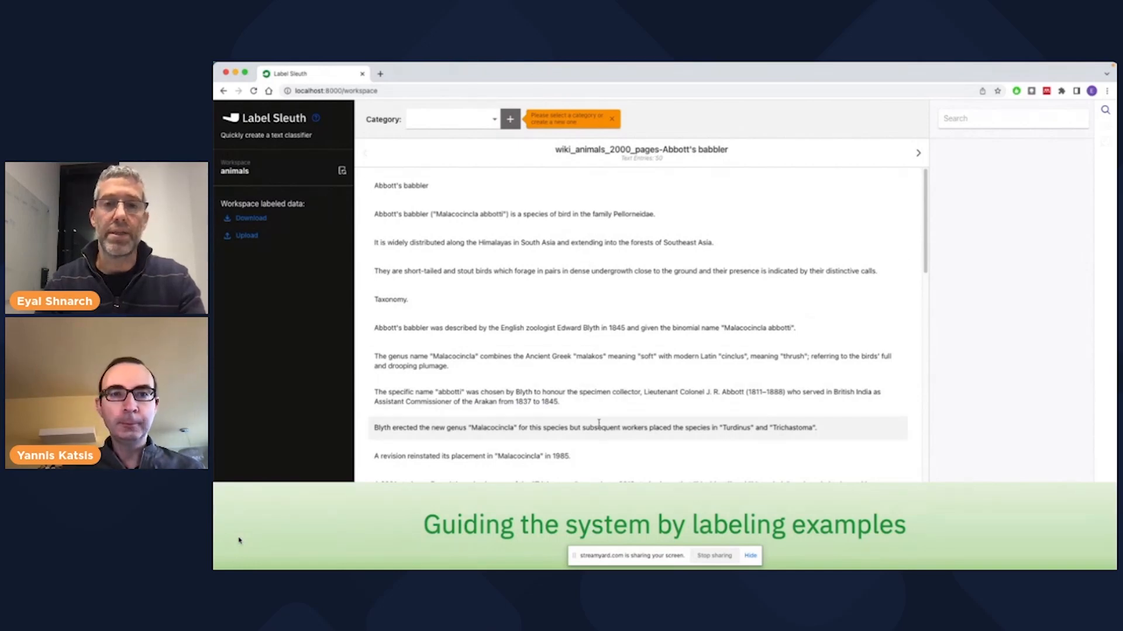
- Create a new category named Habitat
click(509, 119)
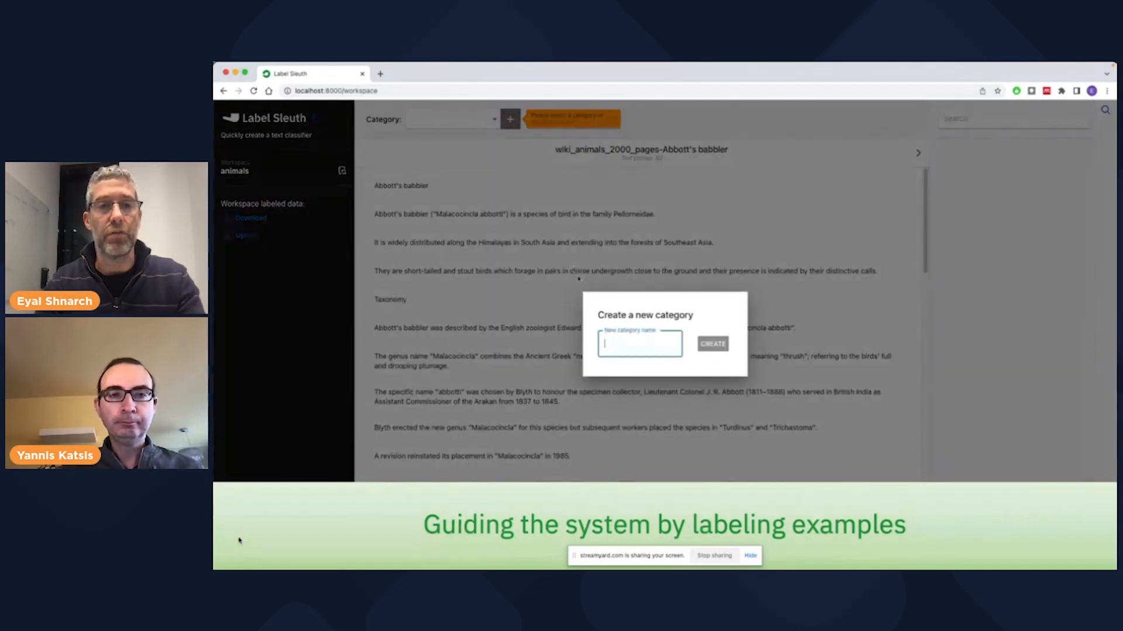
text(Habitat)
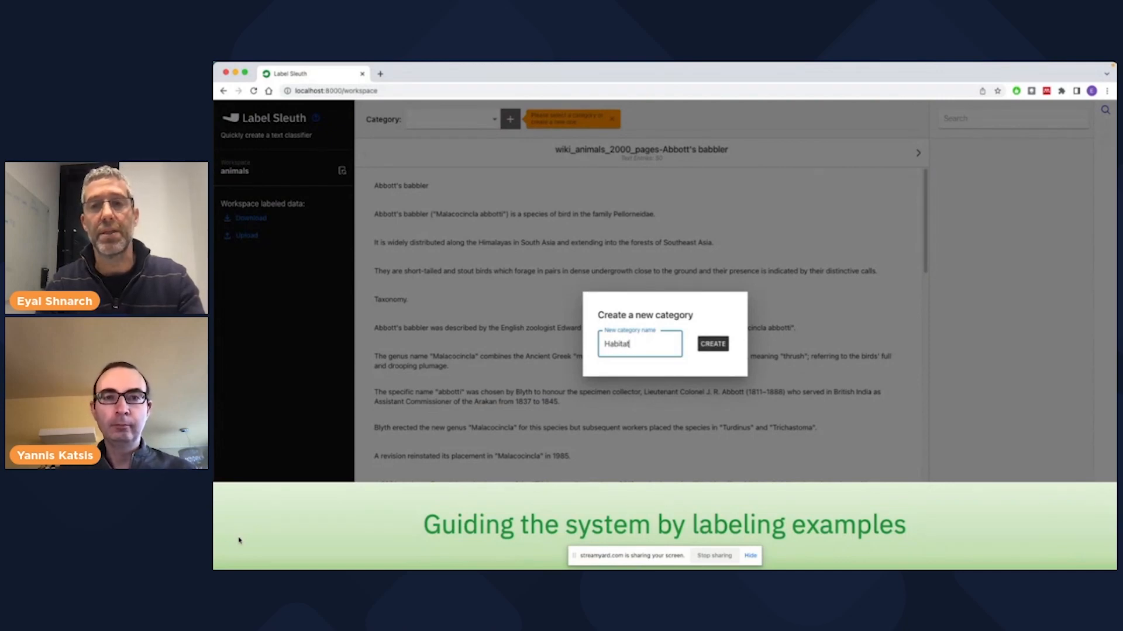
click(712, 344)
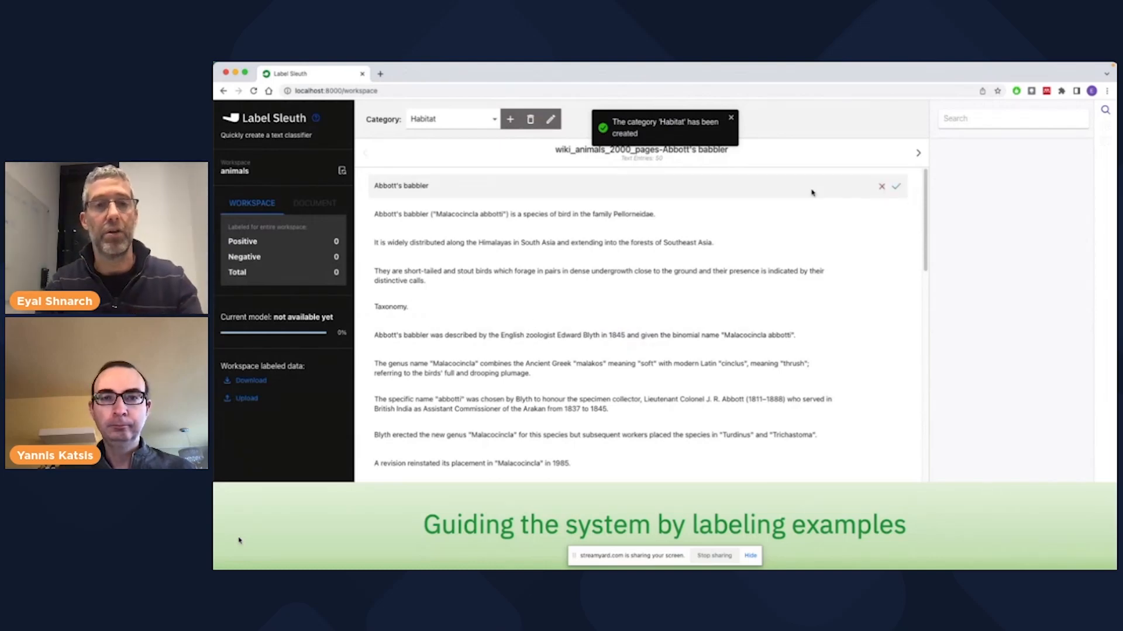
- In the Abbott's babbler document, label the first two entries as negative and the Himalayas distribution sentence as positive
click(882, 187)
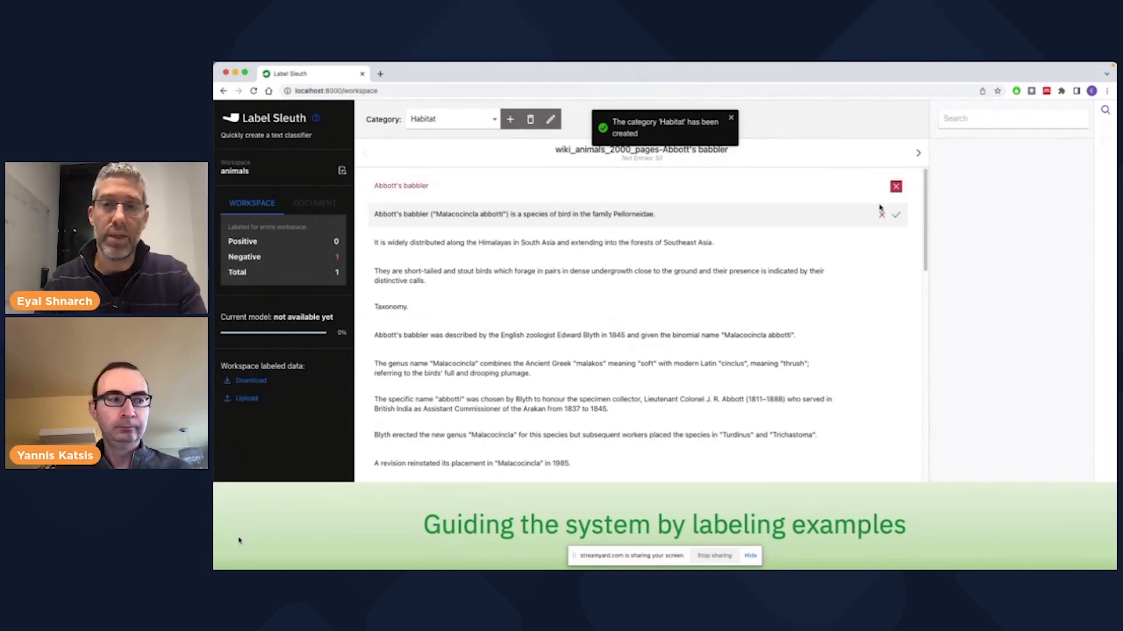
click(882, 216)
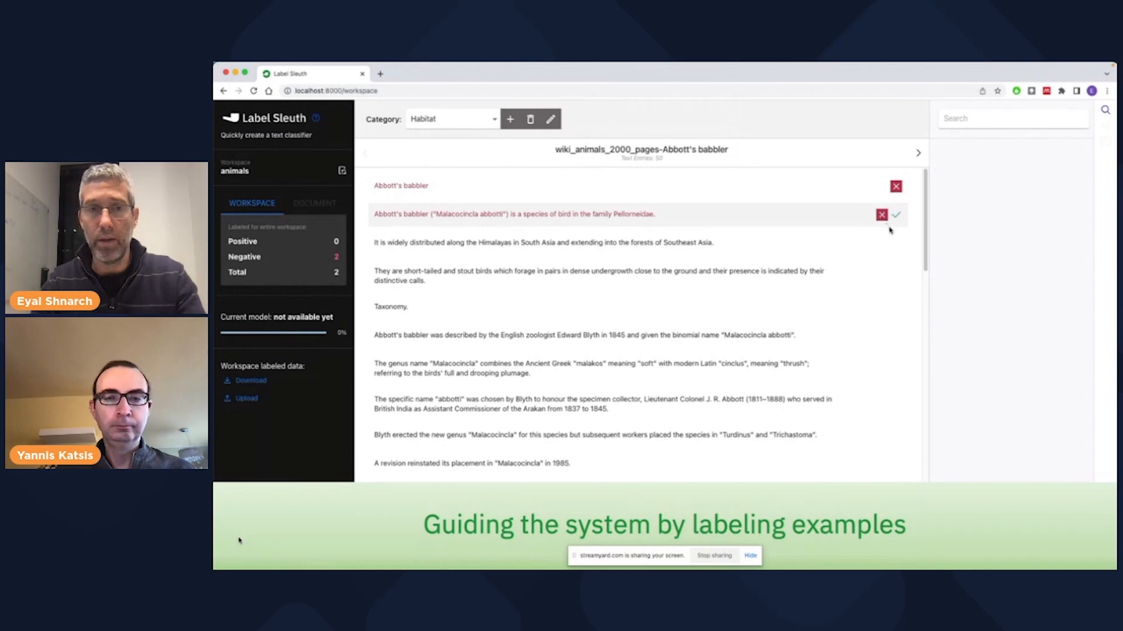
click(895, 244)
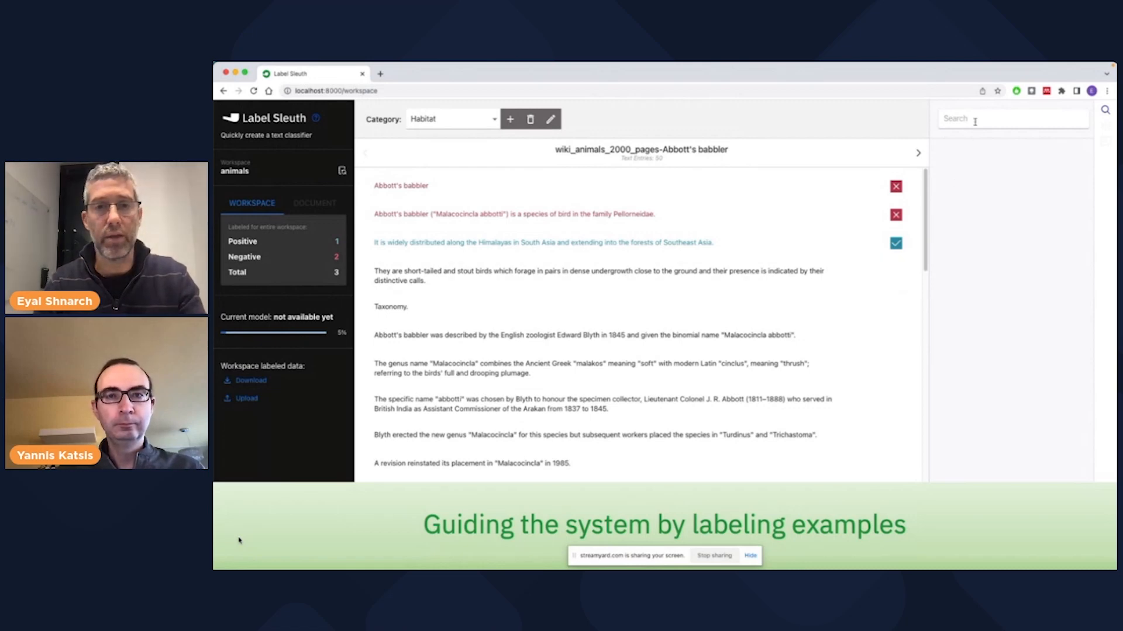
- Search the dataset for "habitat" and label the African elephant result as negative
text(habitat)
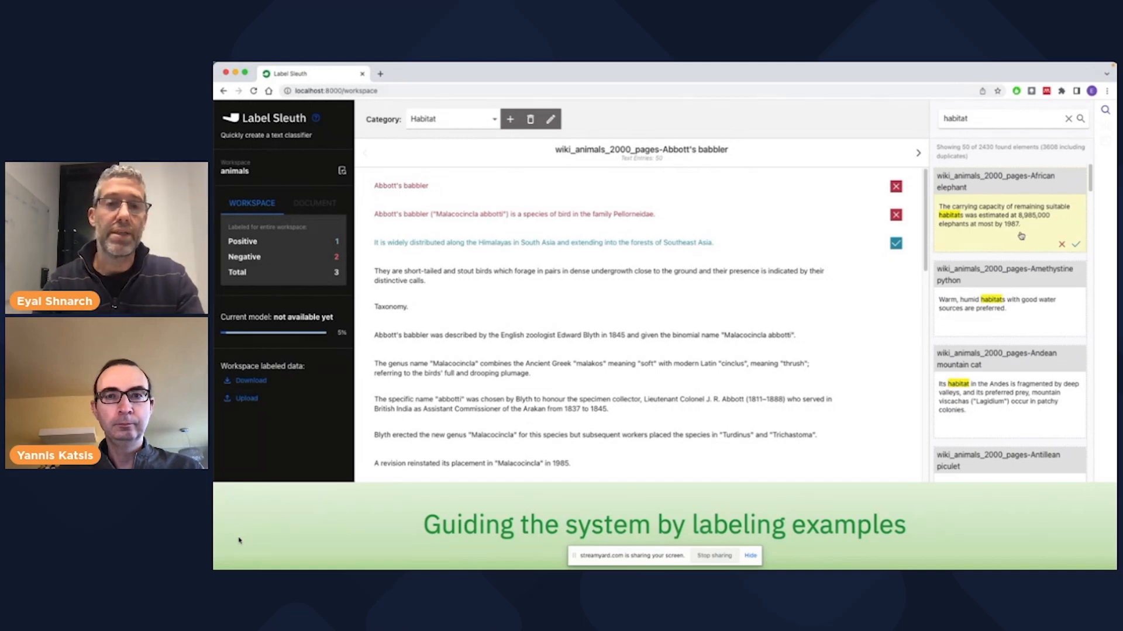
click(1062, 246)
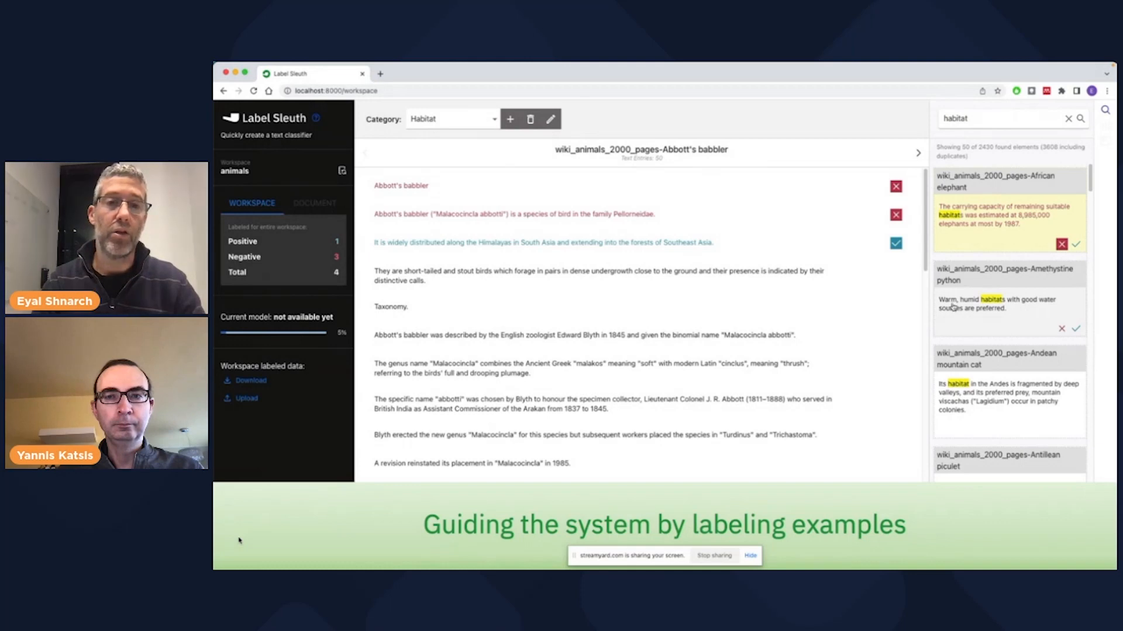
- Open the Amethystine python result in its document and label its rainforests, warm humid habitats and scrublands sentences as positive
click(1033, 310)
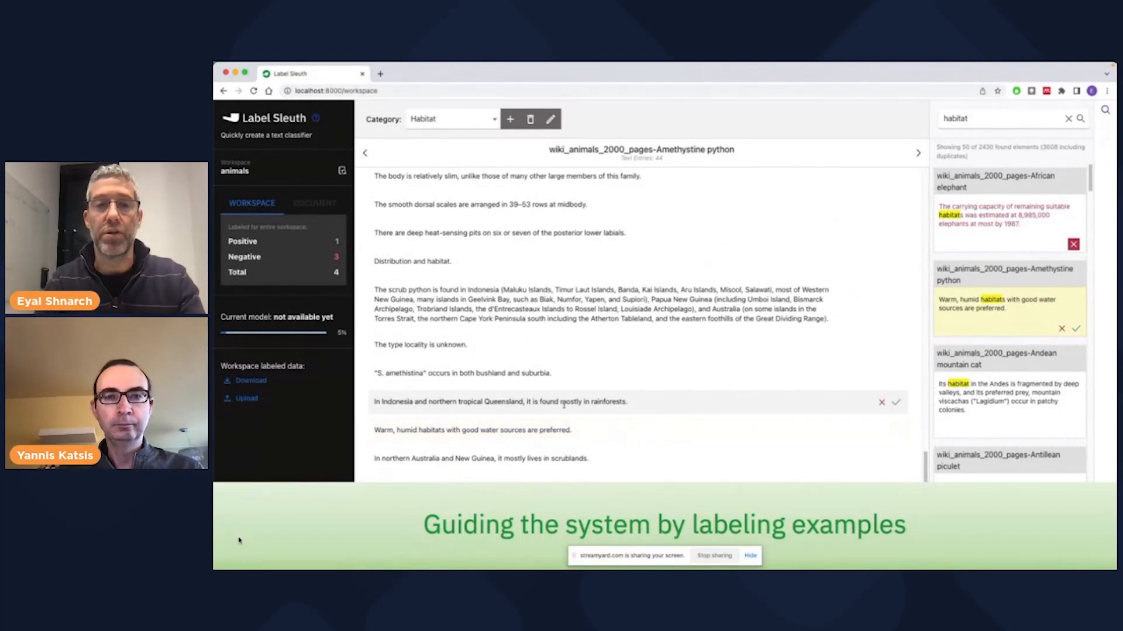
click(1075, 328)
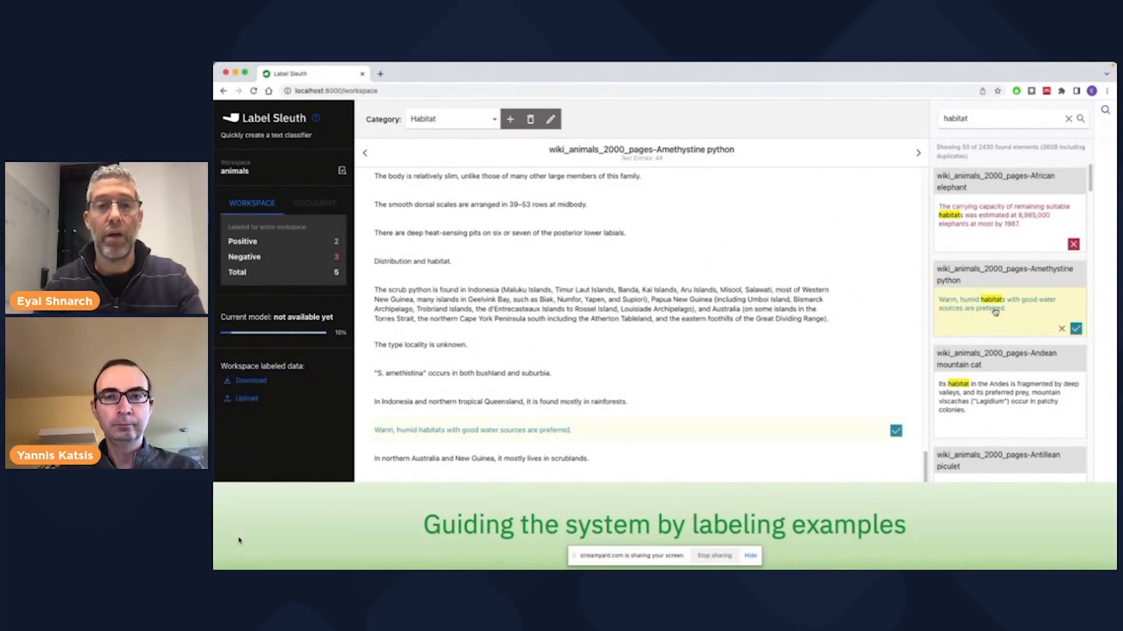
click(897, 404)
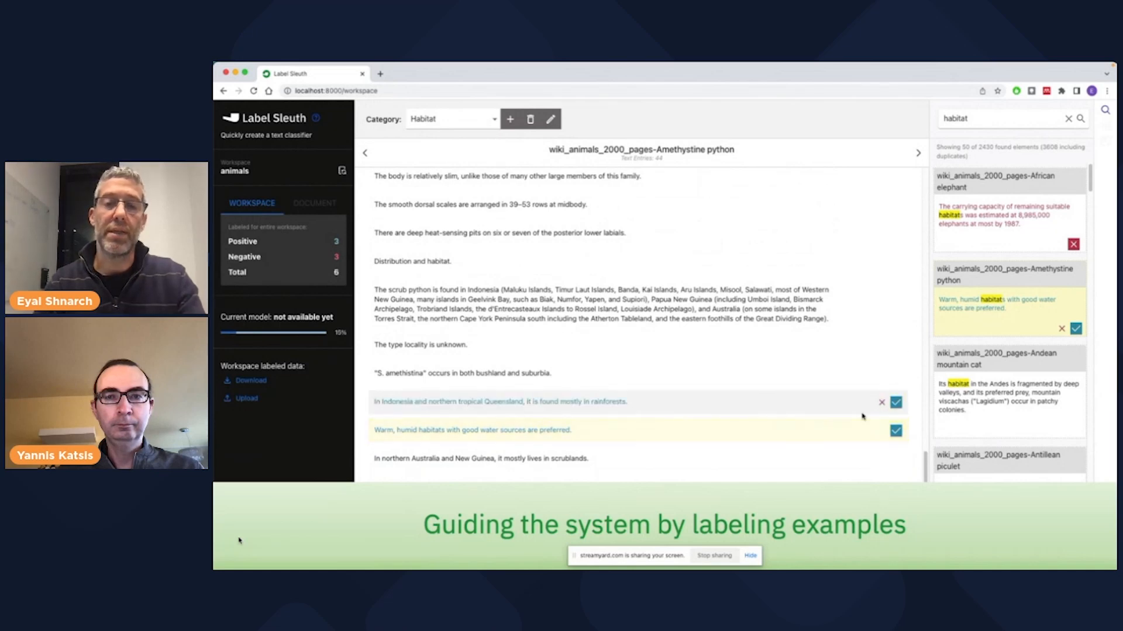
click(896, 461)
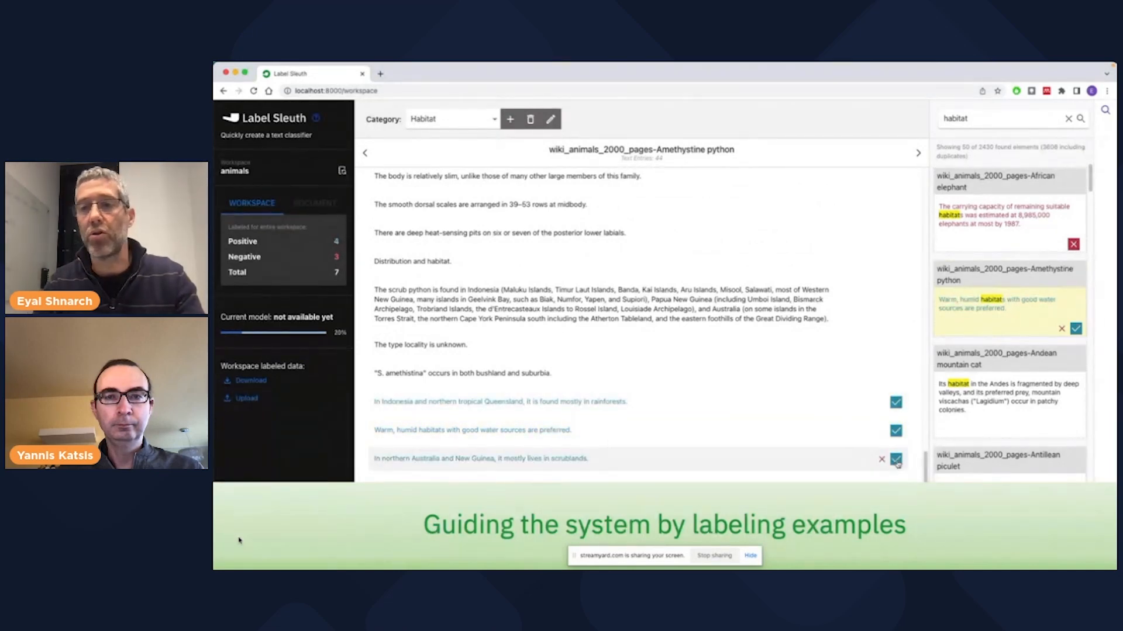
- Label the Andean mountain cat result of the habitat search as positive
scroll(992, 374, down, 1)
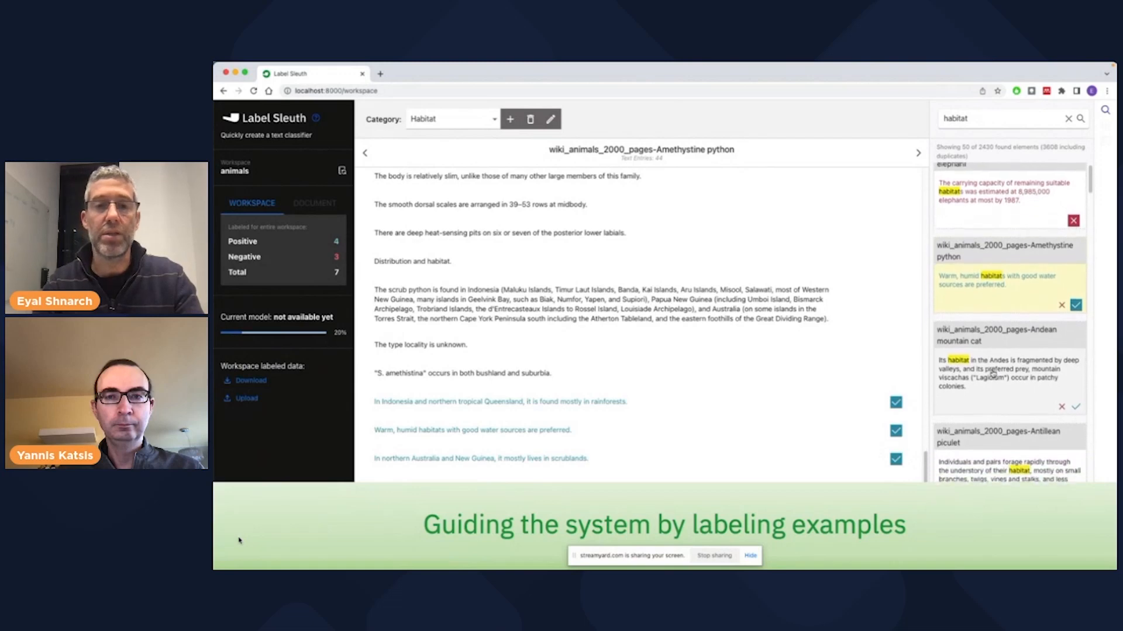
scroll(993, 374, down, 1)
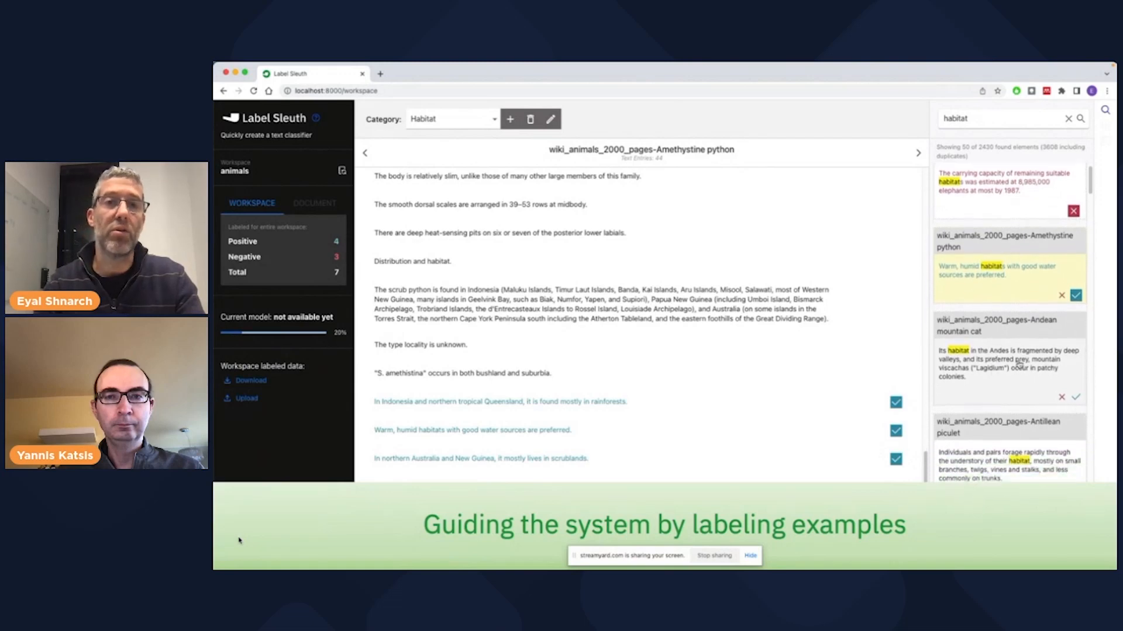
click(1075, 396)
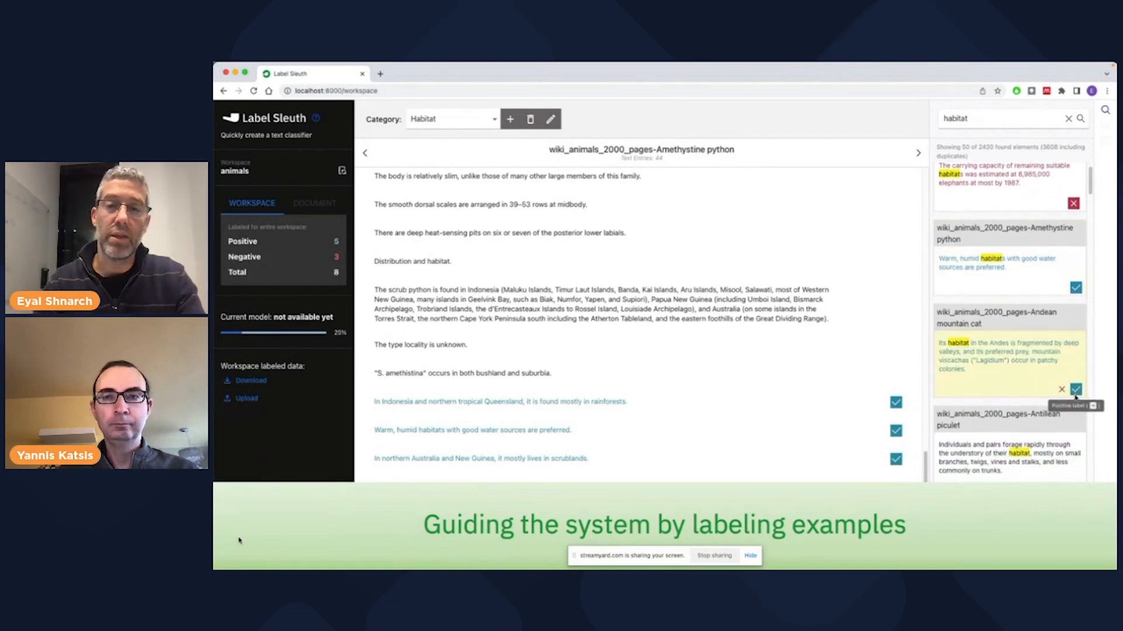
- Search the dataset for the phrase "lives in"
double_click(986, 124)
text(live)
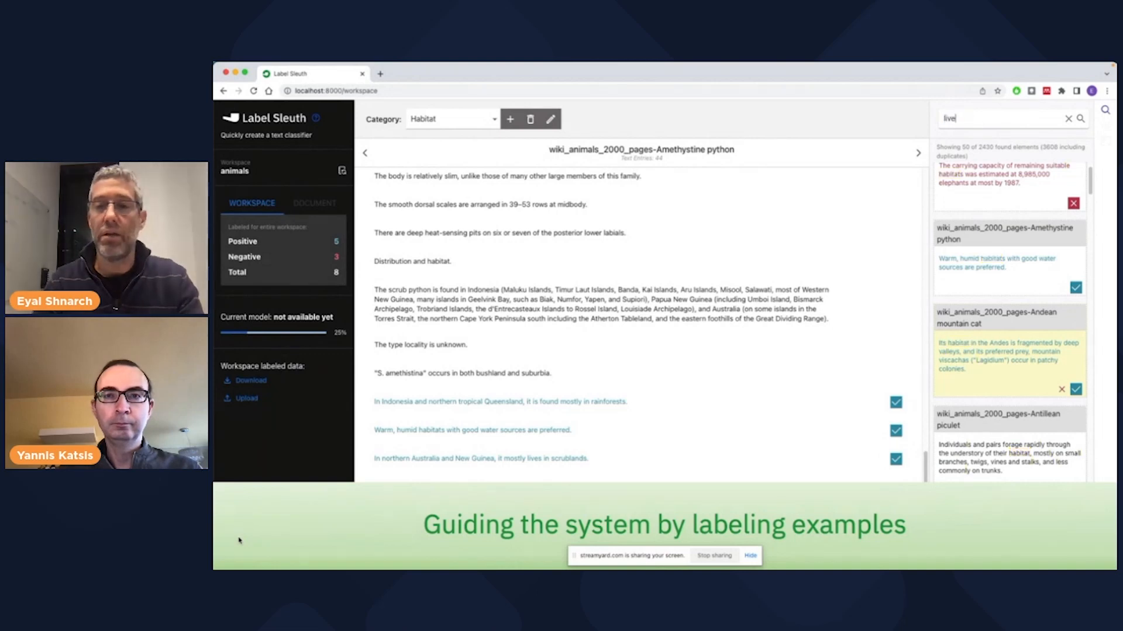
text(s in)
key(Return)
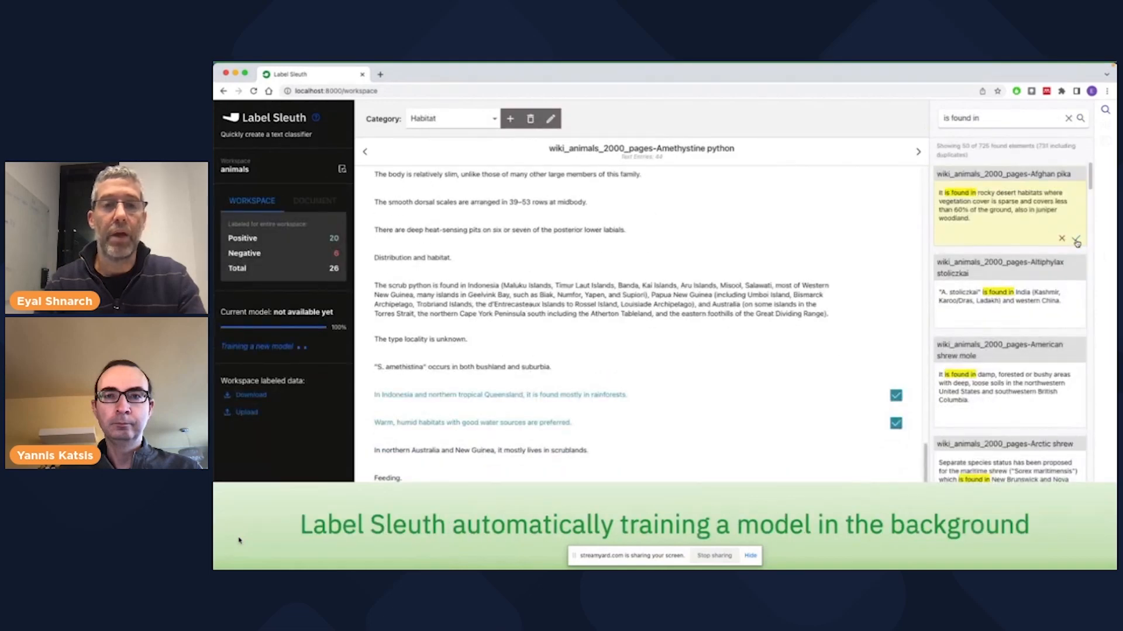
- Label the first six results for "is found in" as positive, from Afghan pika through Black baza
click(1076, 241)
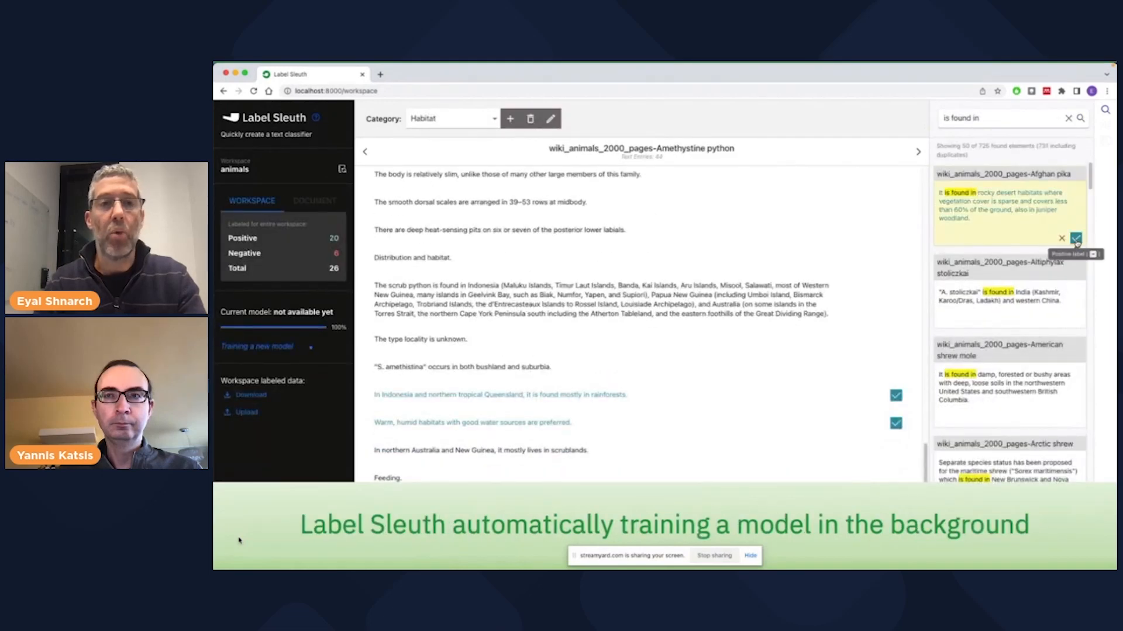
click(1075, 323)
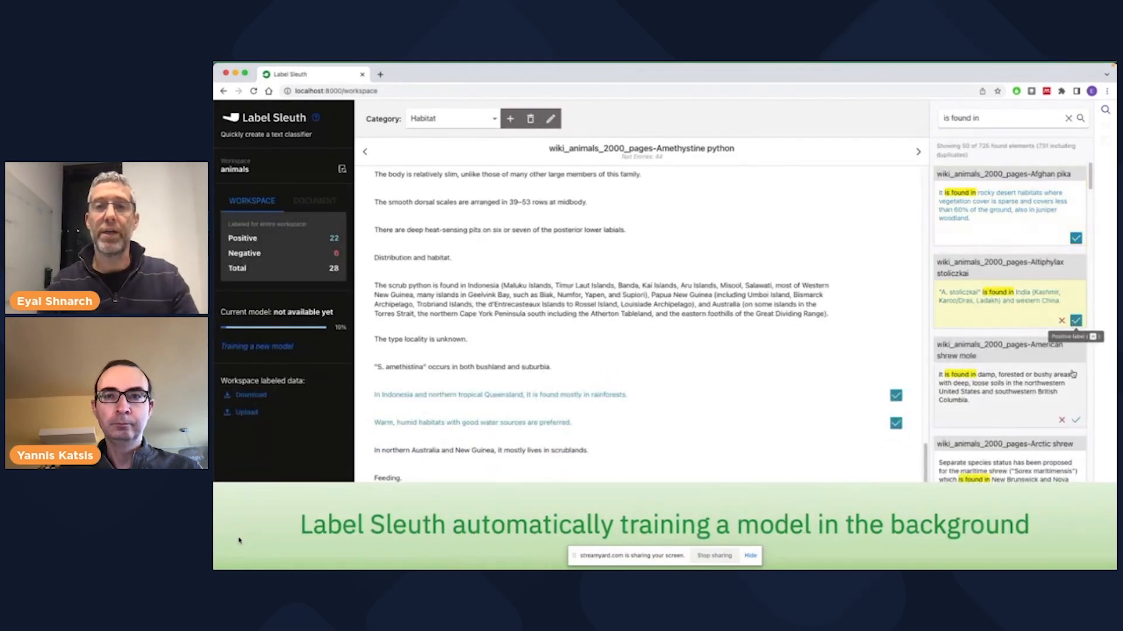
click(1075, 433)
scroll(1070, 409, down, 1)
scroll(1049, 363, down, 3)
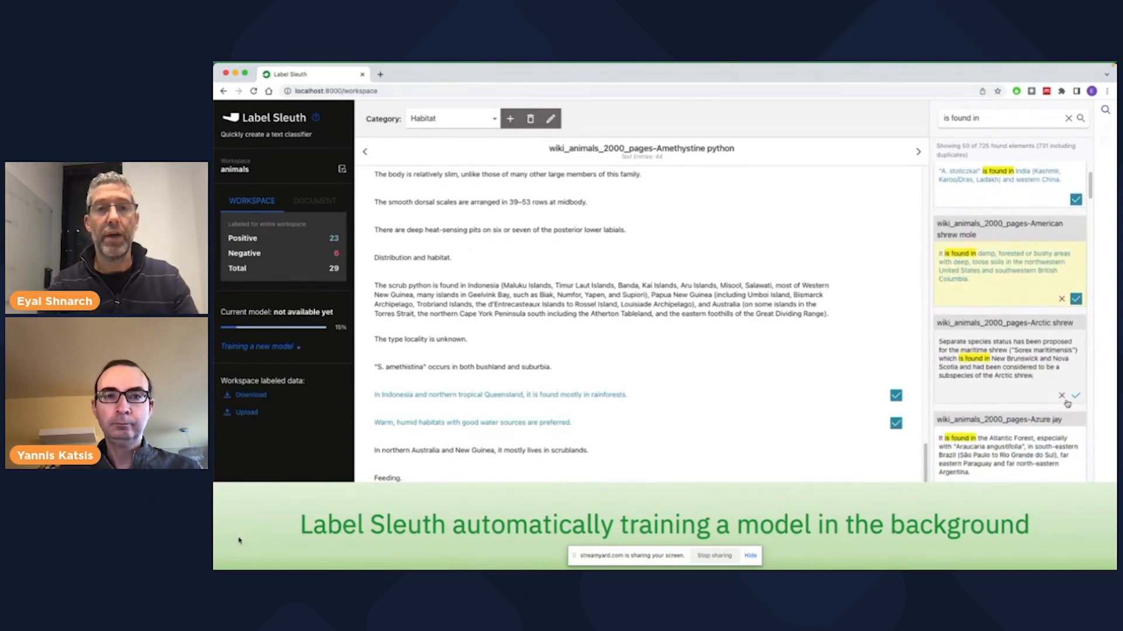
click(1074, 397)
scroll(1074, 410, down, 1)
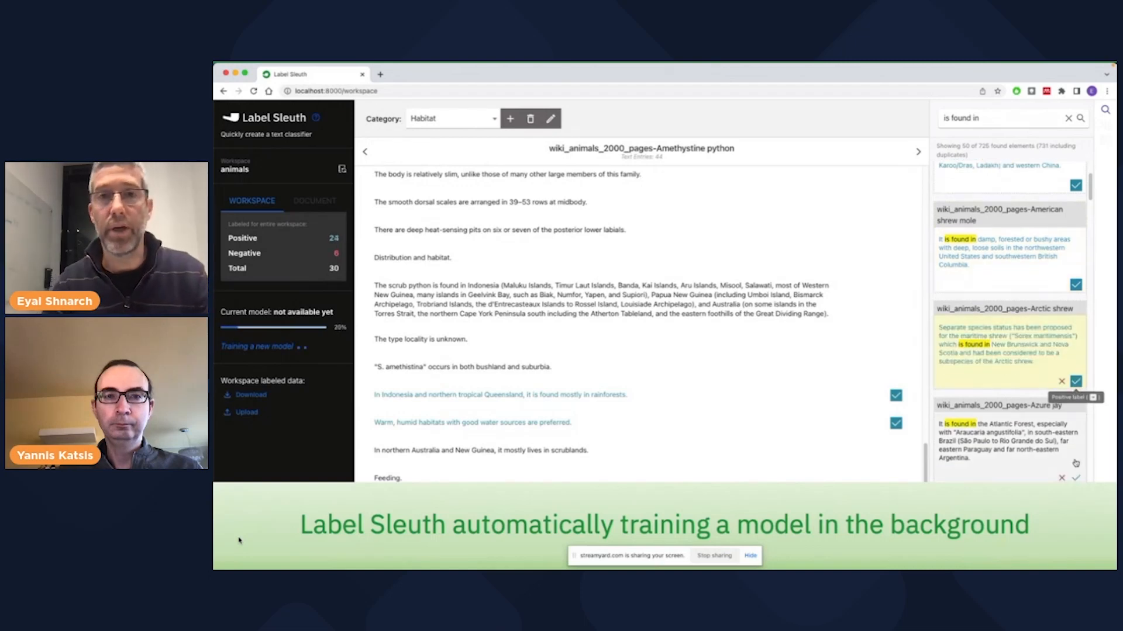
click(1075, 479)
scroll(1070, 470, down, 2)
scroll(1064, 462, down, 2)
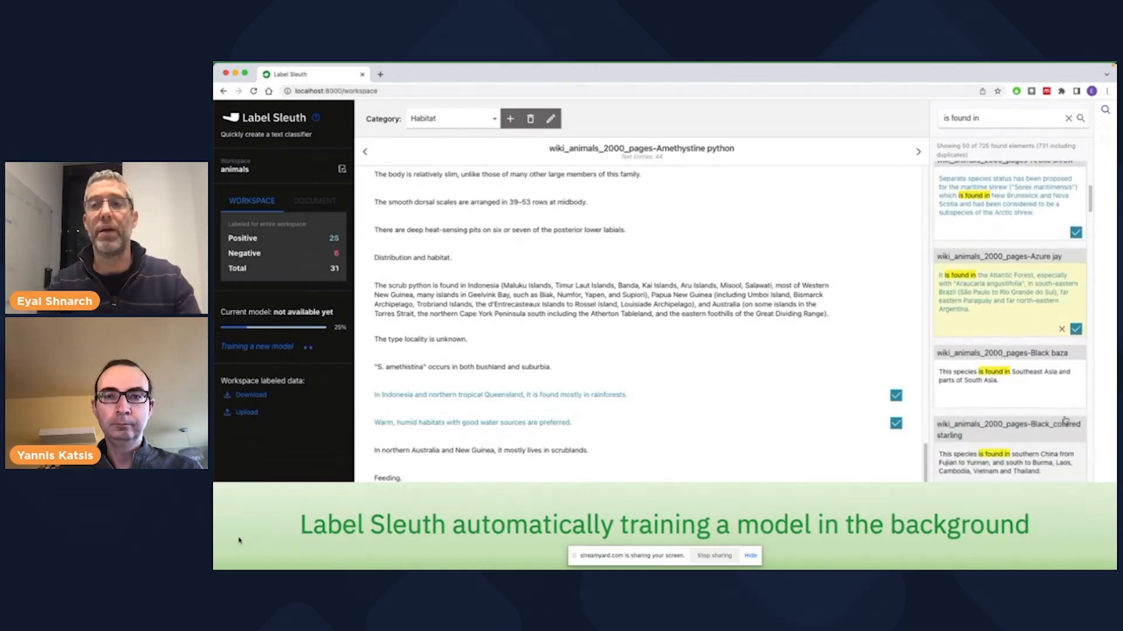
click(1076, 406)
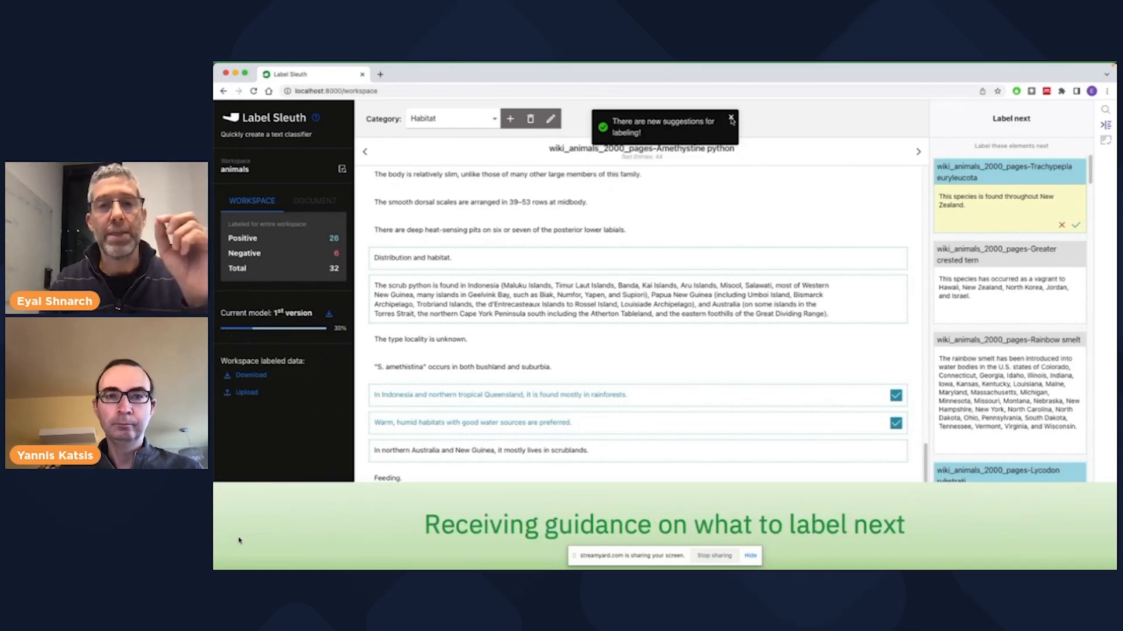
- Dismiss the notification and label the suggested Trachypepla euryleucota and Greater crested tern elements as positive
click(731, 119)
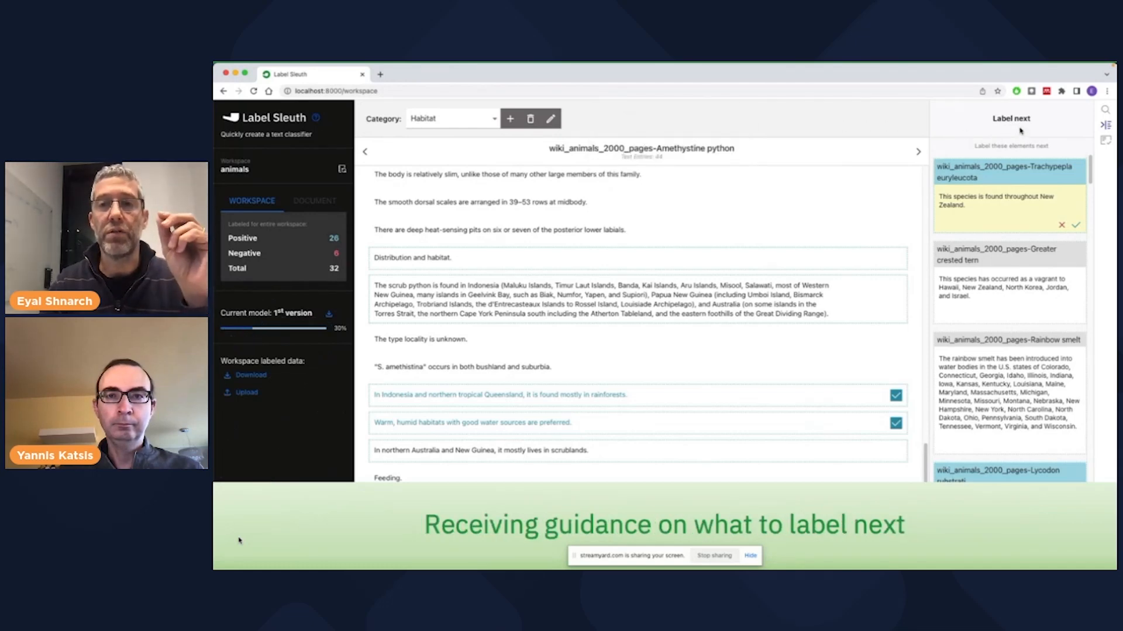
click(1075, 227)
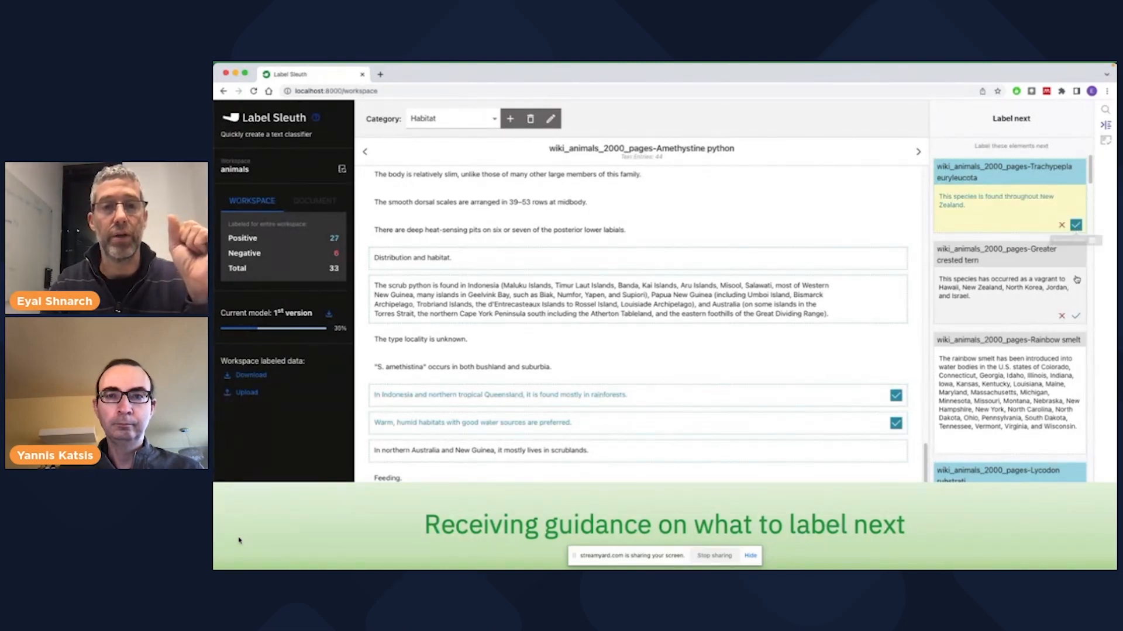
click(1075, 319)
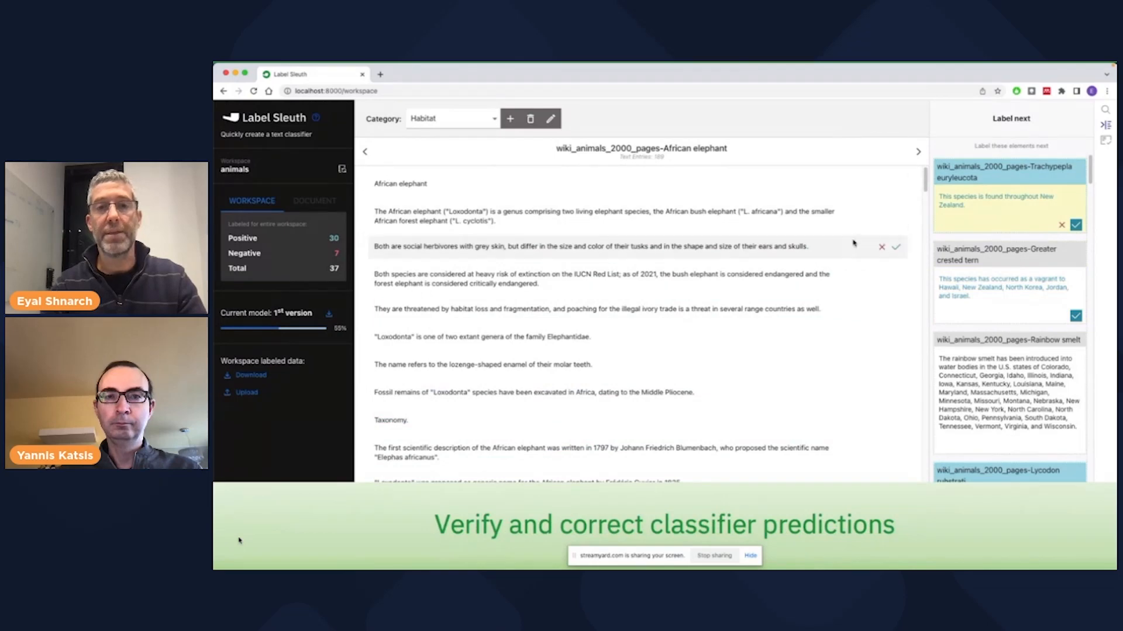
- In the African elephant document, label the "Distribution and habitat." heading as negative and the two predicted sentences below it as positive
scroll(857, 255, down, 4)
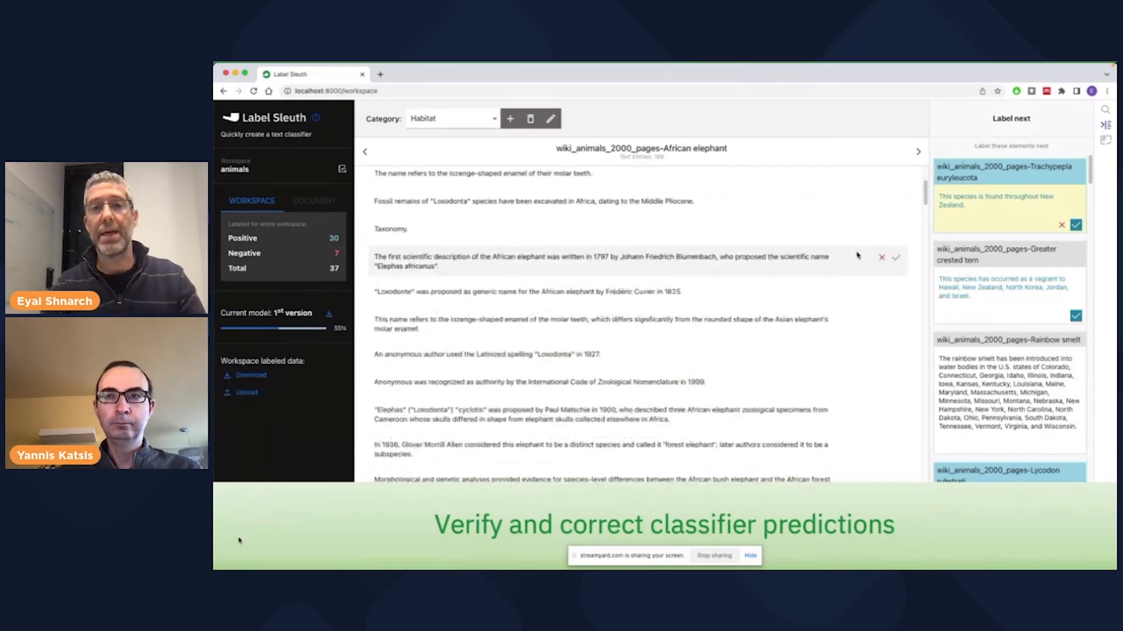
scroll(857, 256, down, 5)
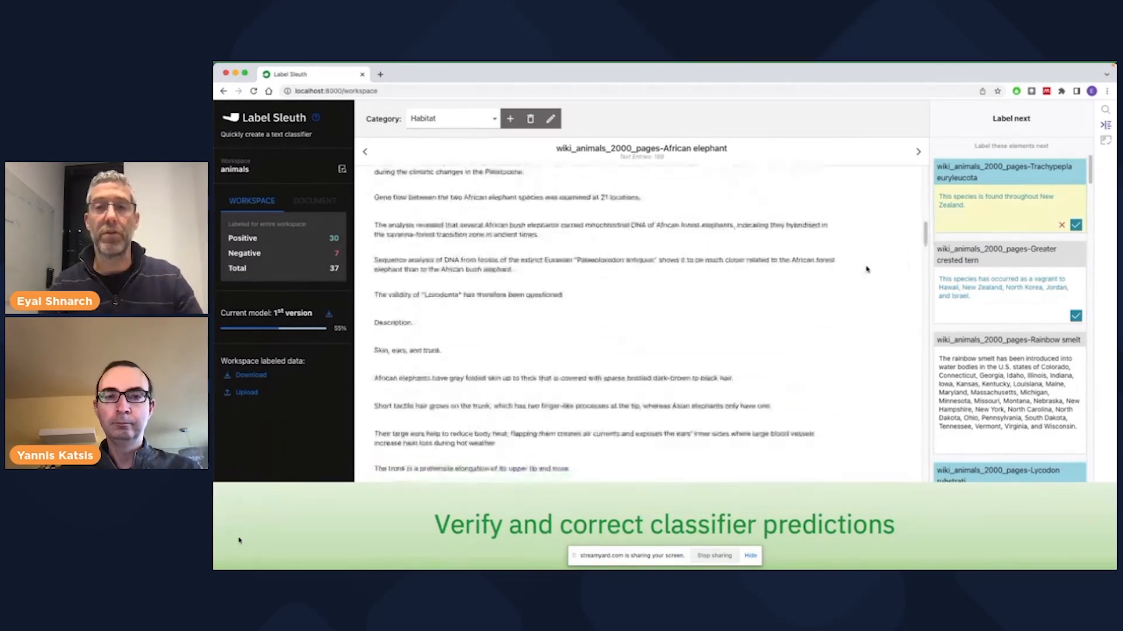
scroll(867, 269, down, 10)
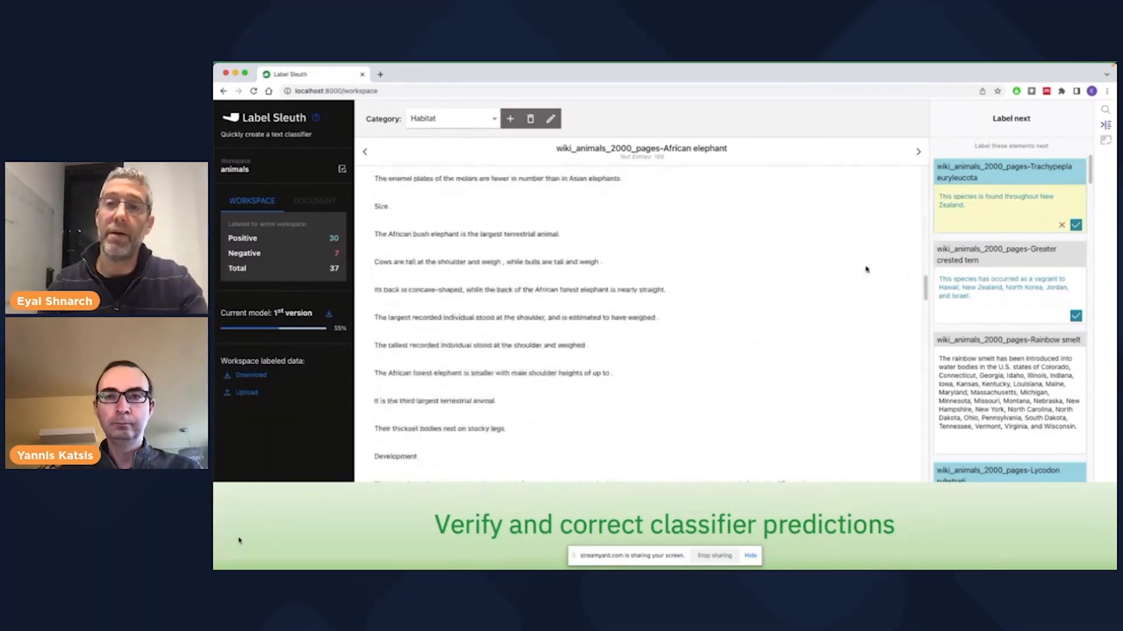
scroll(867, 269, down, 8)
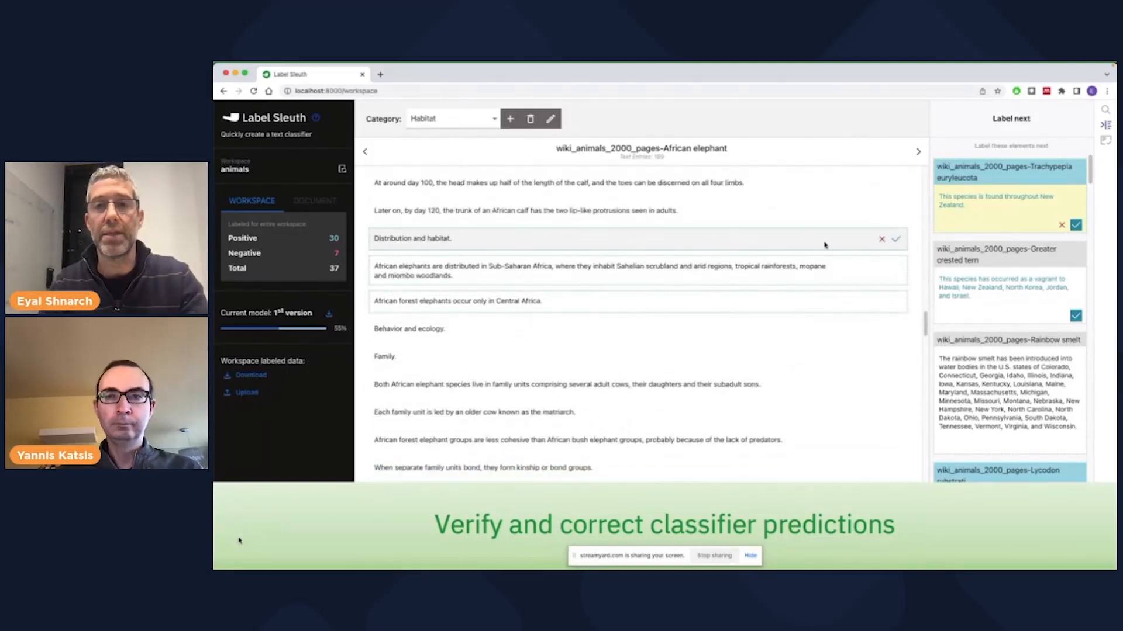
click(882, 240)
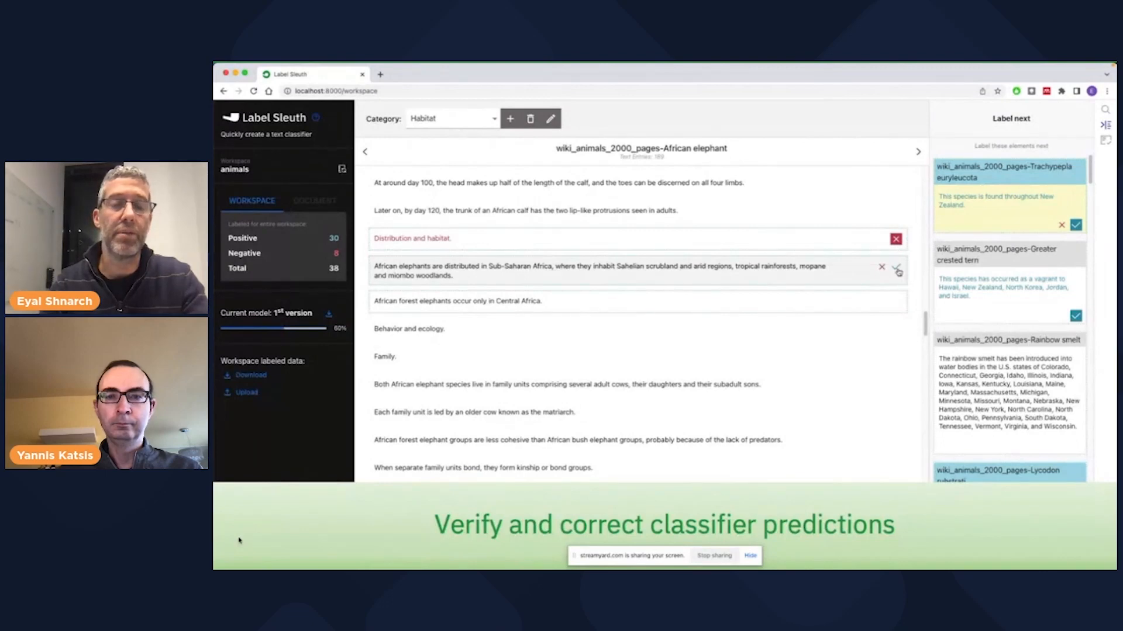
click(896, 268)
click(896, 302)
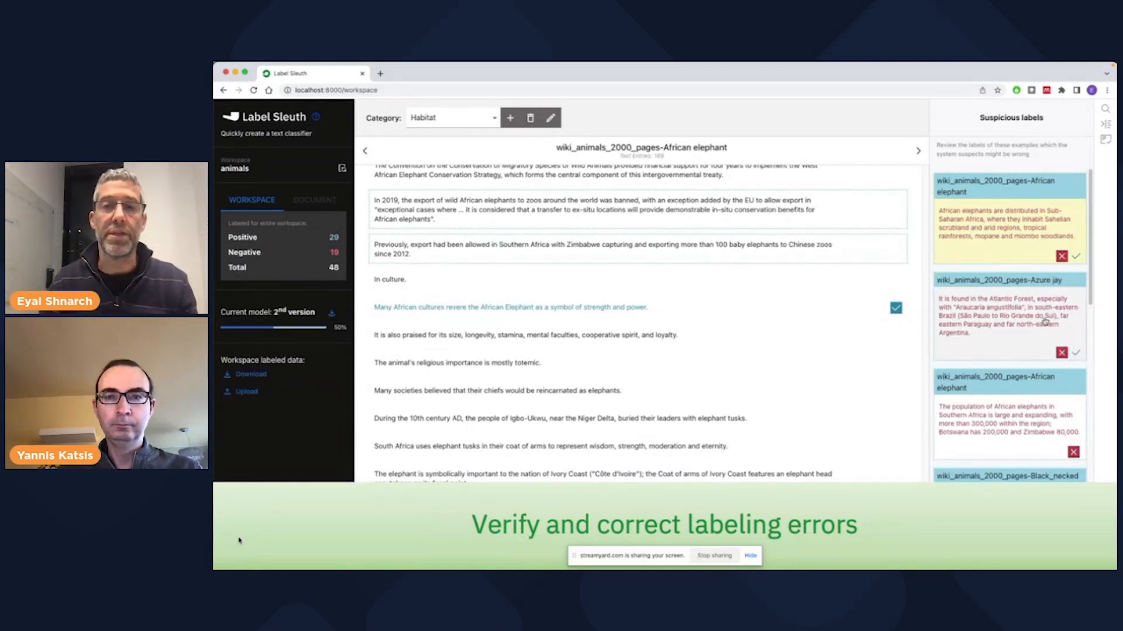
- Correct the suspicious labels of the Azure jay and Black-necked stork habitat sentences to positive
click(1075, 355)
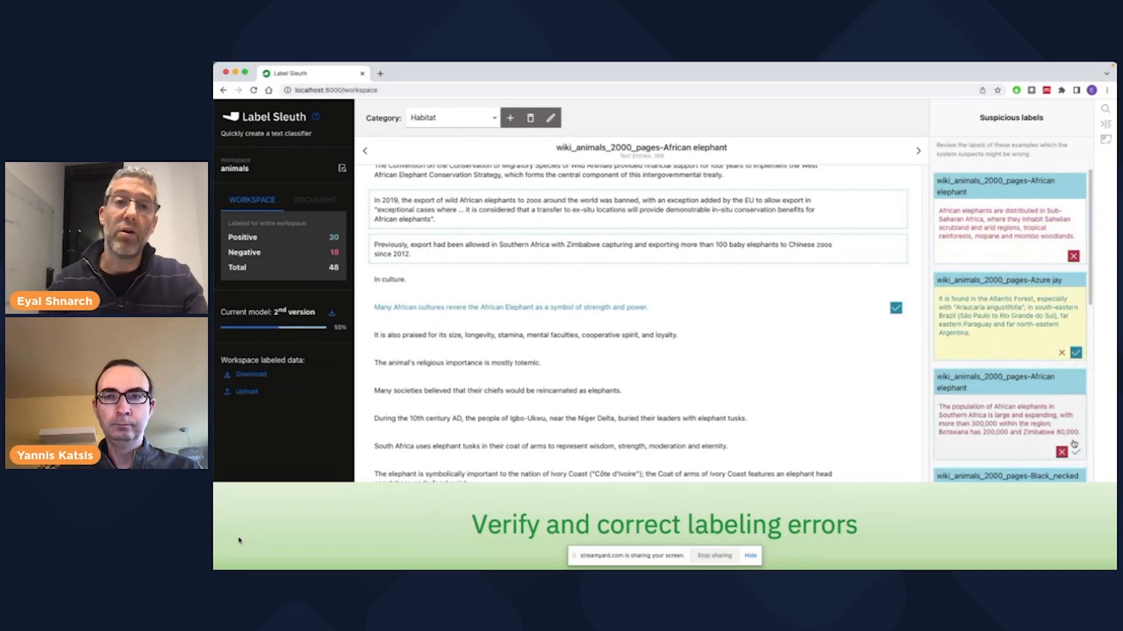
scroll(1051, 444, down, 3)
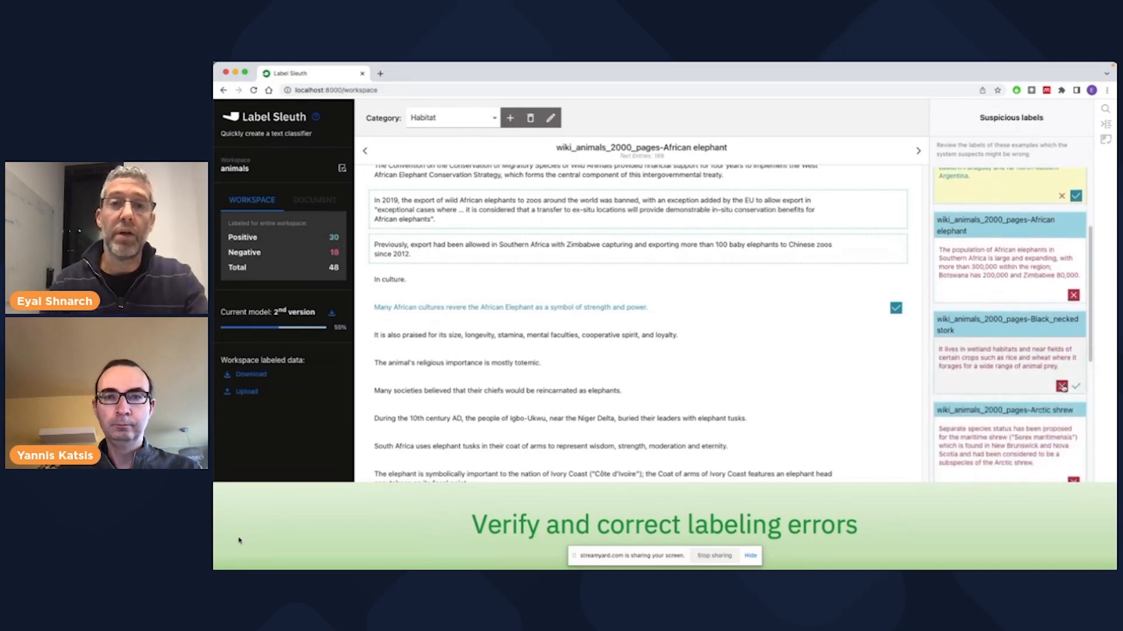
click(1075, 388)
scroll(1074, 391, down, 2)
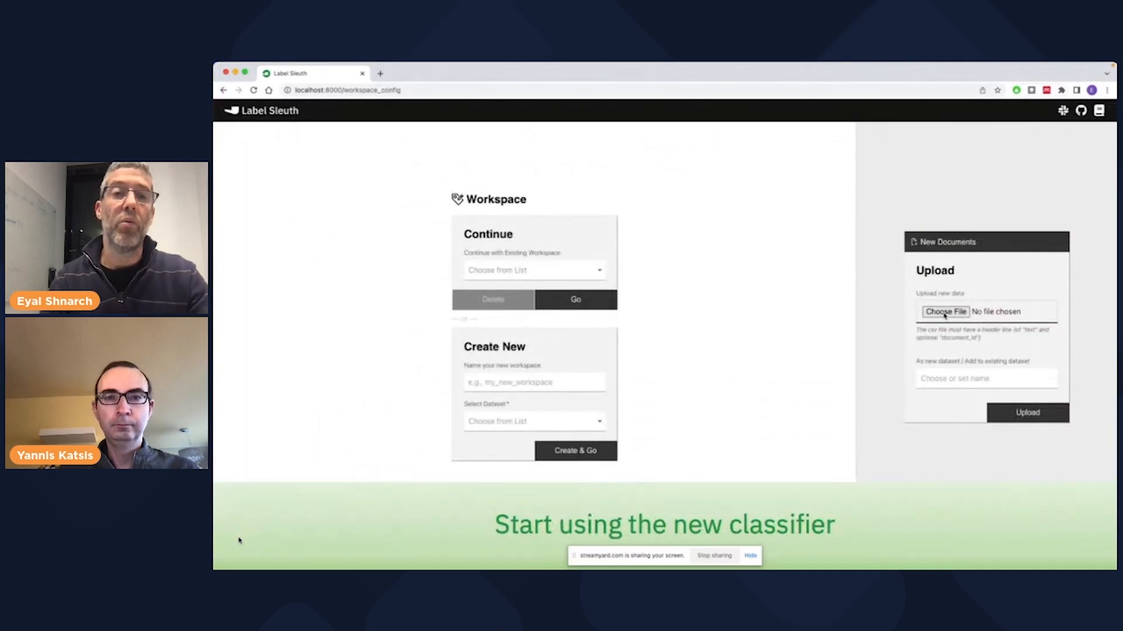
- Choose new_document.csv from the demo videos folder in ELTACON 2022 as the new data file for upload
click(944, 312)
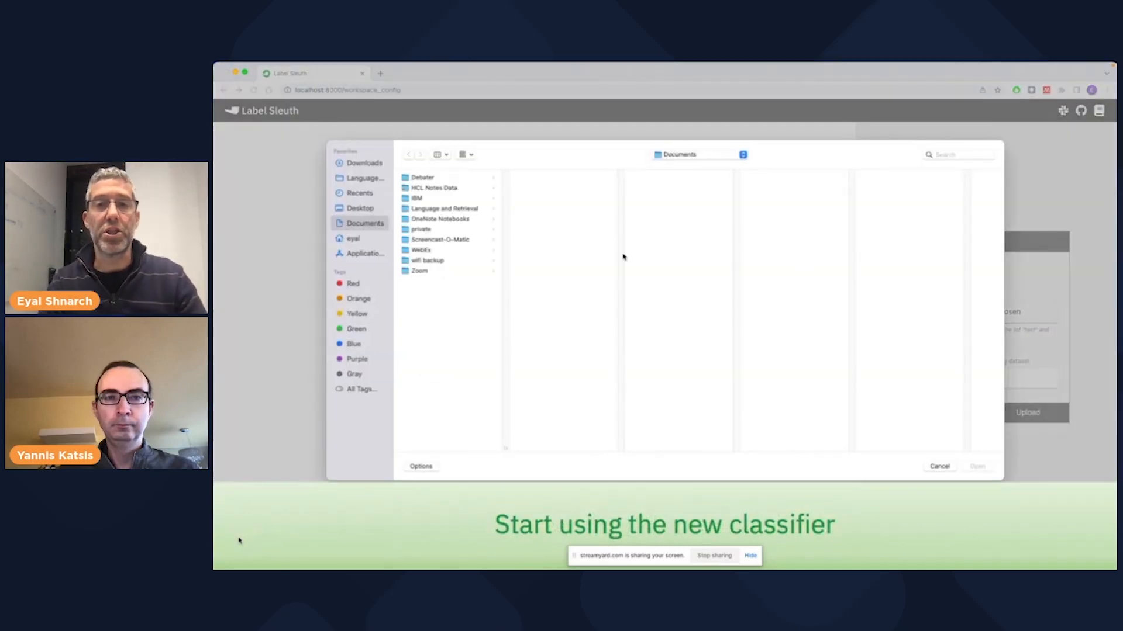
click(742, 154)
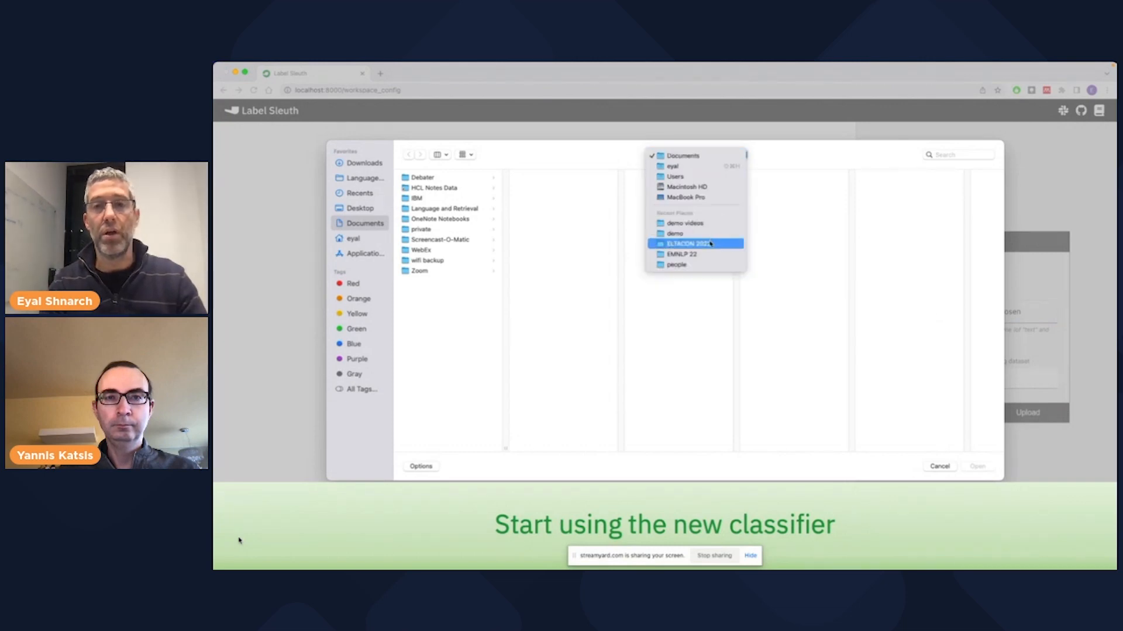
click(709, 244)
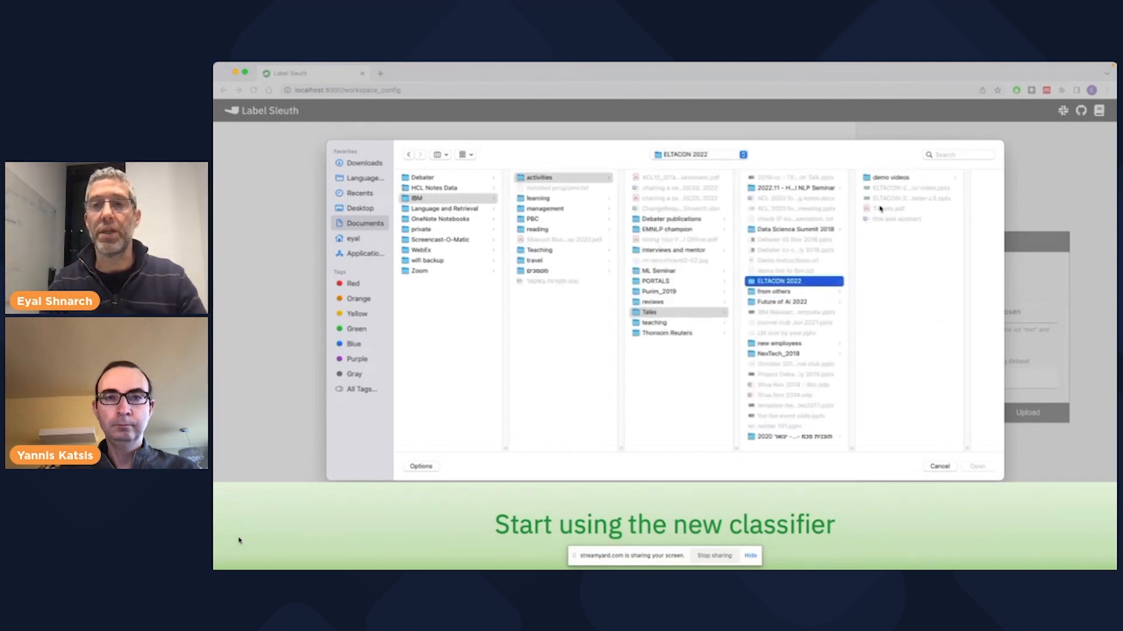
click(880, 180)
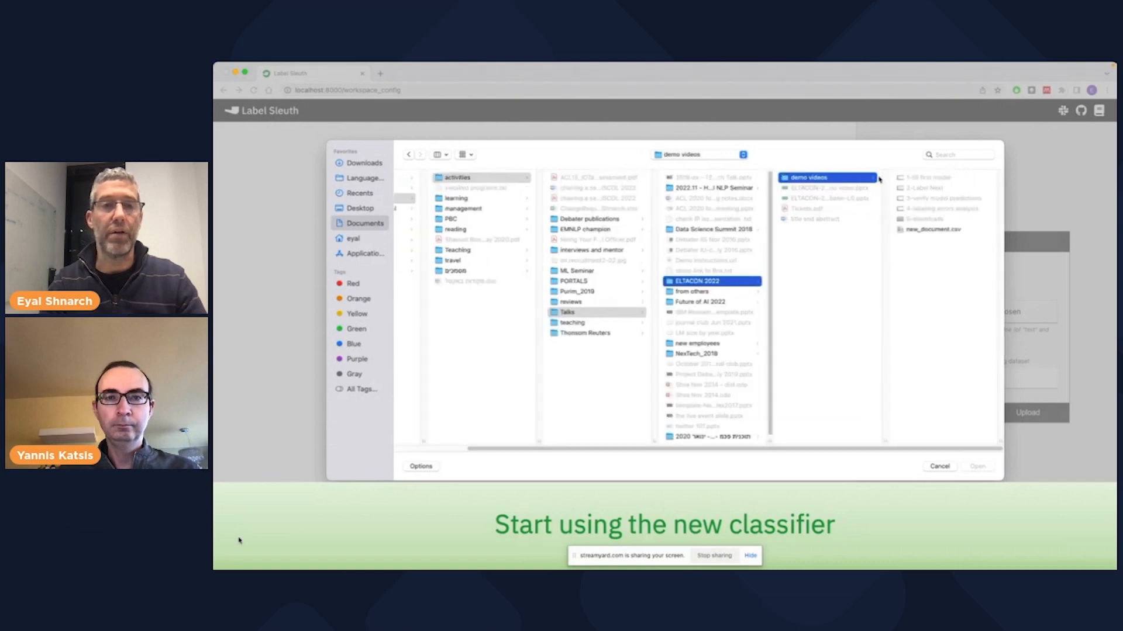
click(933, 229)
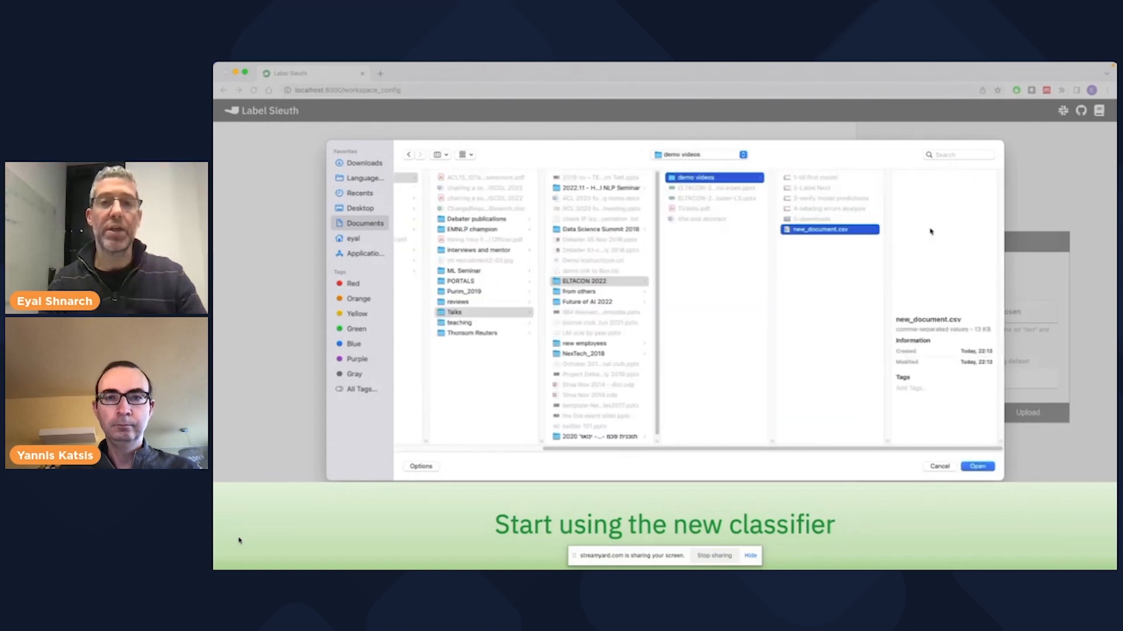
click(975, 467)
- Add the chosen file to the existing wiki_animals_2000_pages dataset and upload it
click(965, 383)
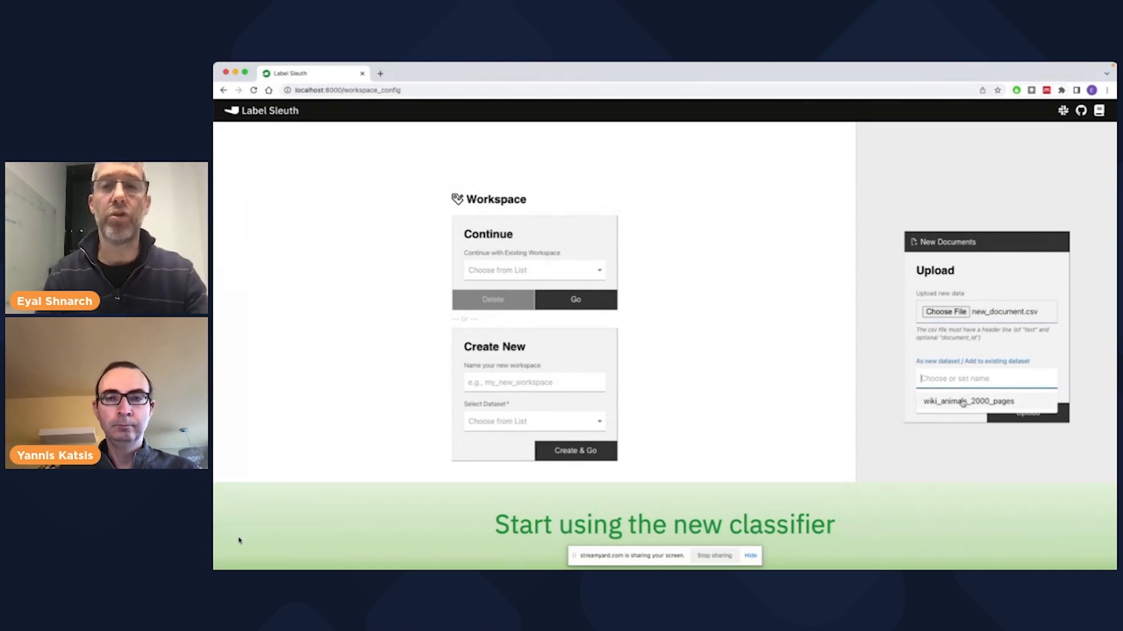
click(962, 402)
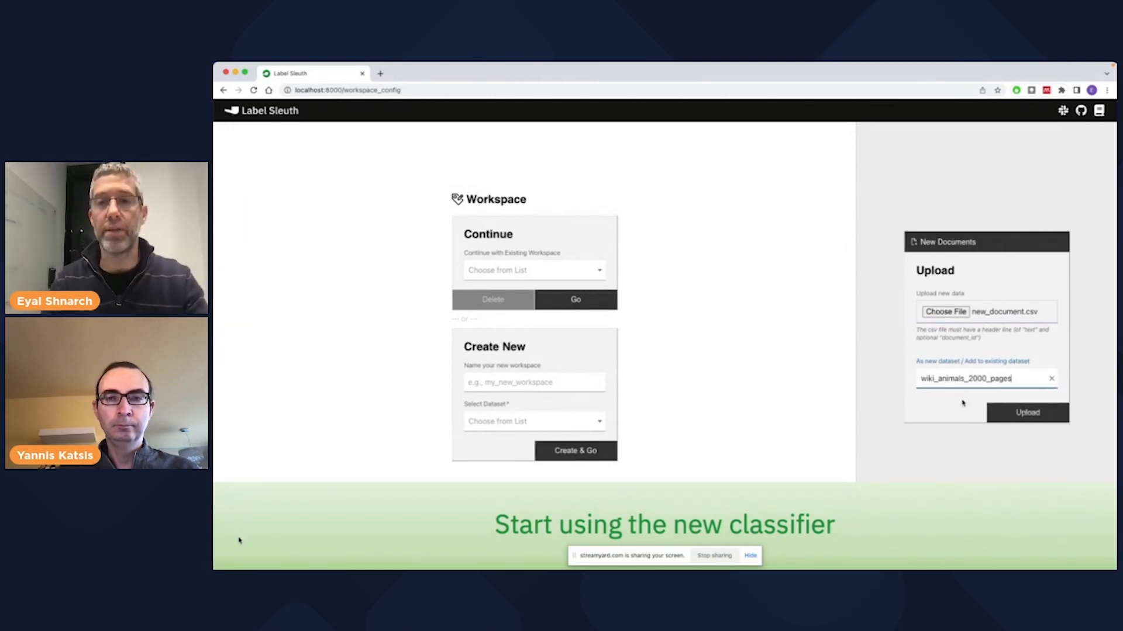
click(1028, 414)
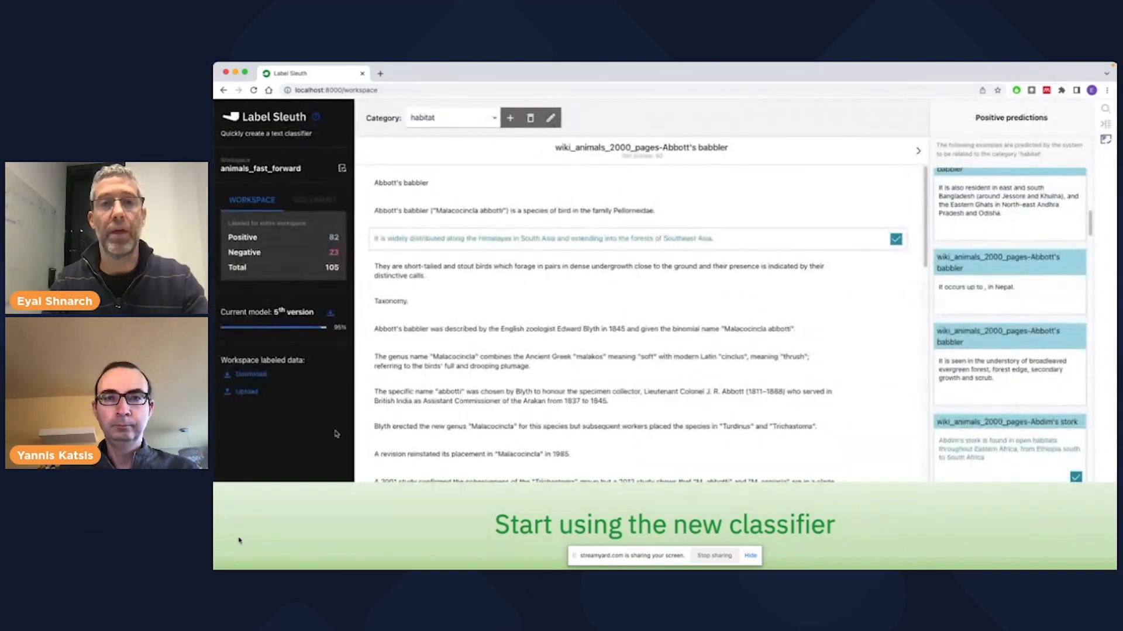
- Open the download dialog for the current habitat model and review what the zip file contains, including the Python code snippet
click(331, 315)
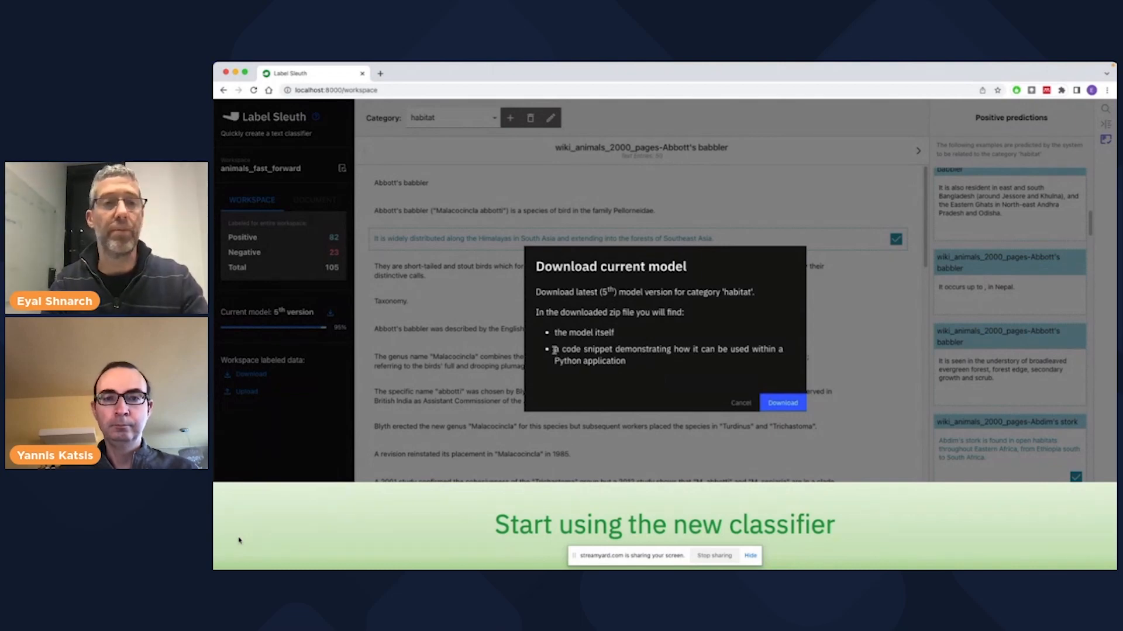
drag(555, 351, 615, 372)
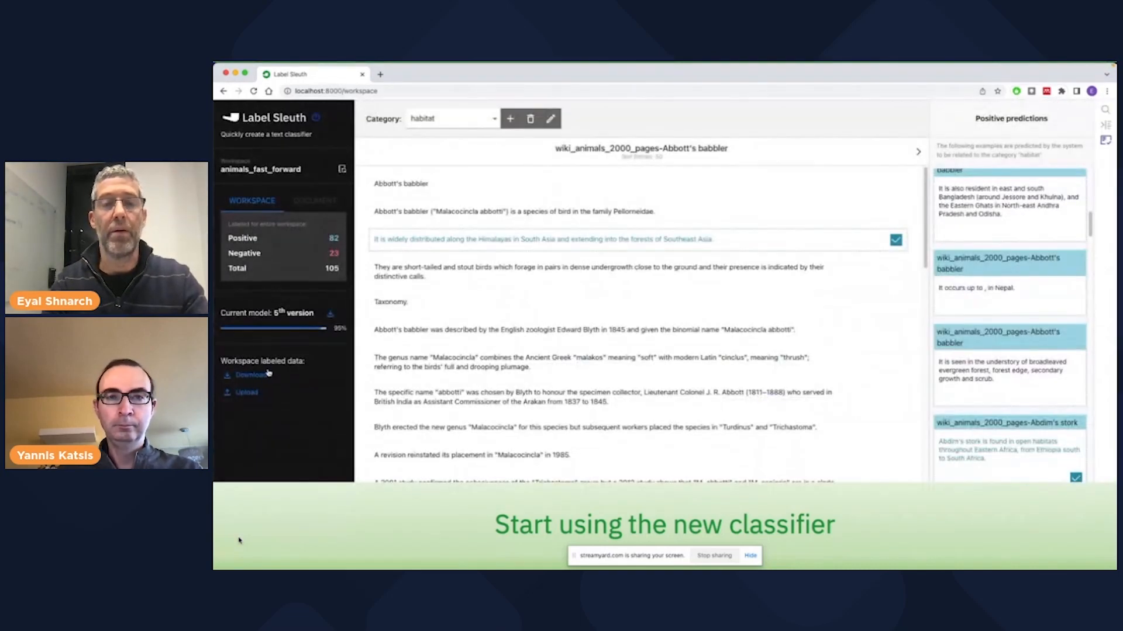
- Download all labels from the workspace as a CSV file, view them in the spreadsheet, and switch back to Chrome
click(258, 378)
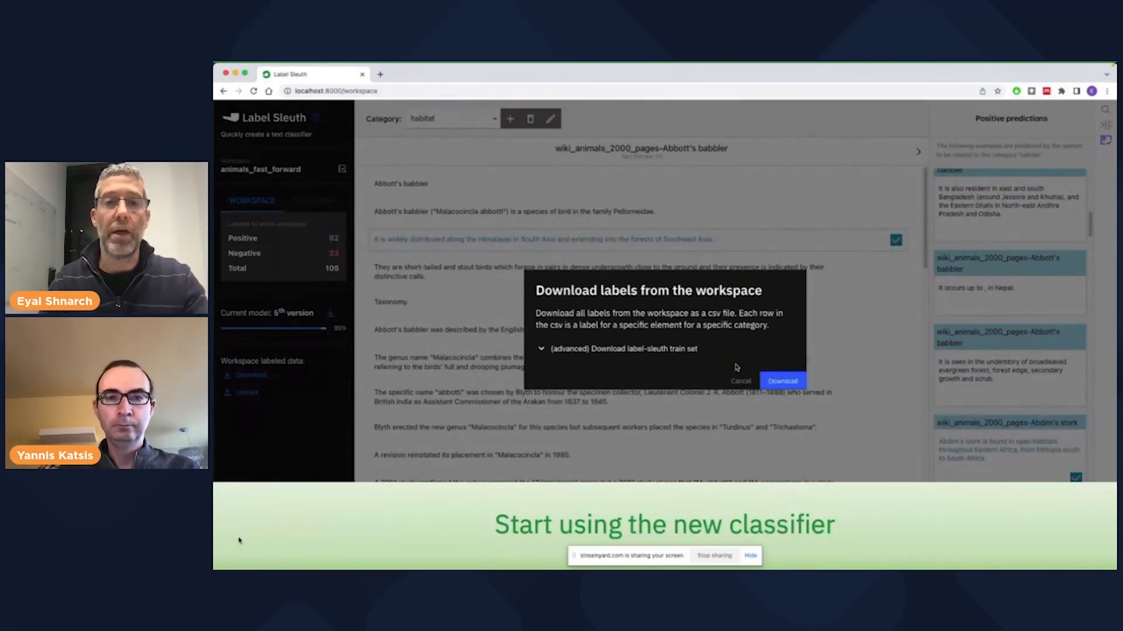
click(776, 382)
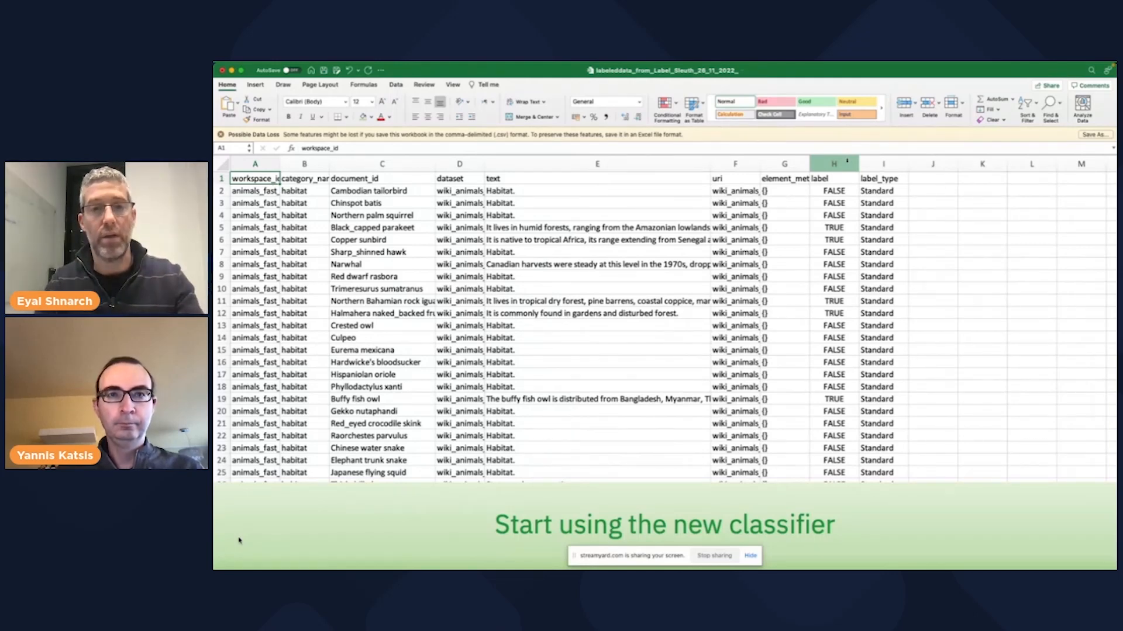
key(super+Tab)
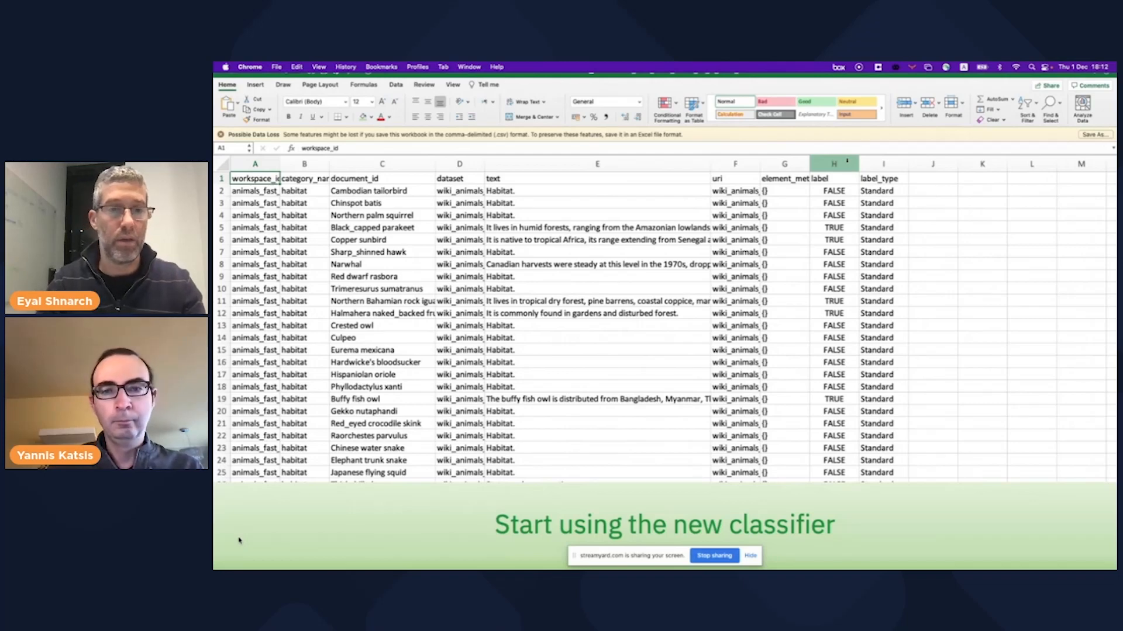